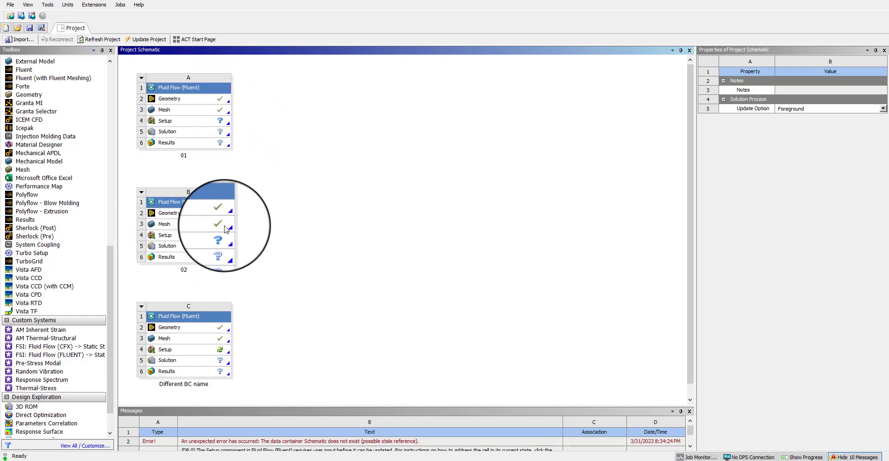
Step: Launch Fluent from the first system's Setup cell with the default launcher options and view the console and mesh
click(169, 124)
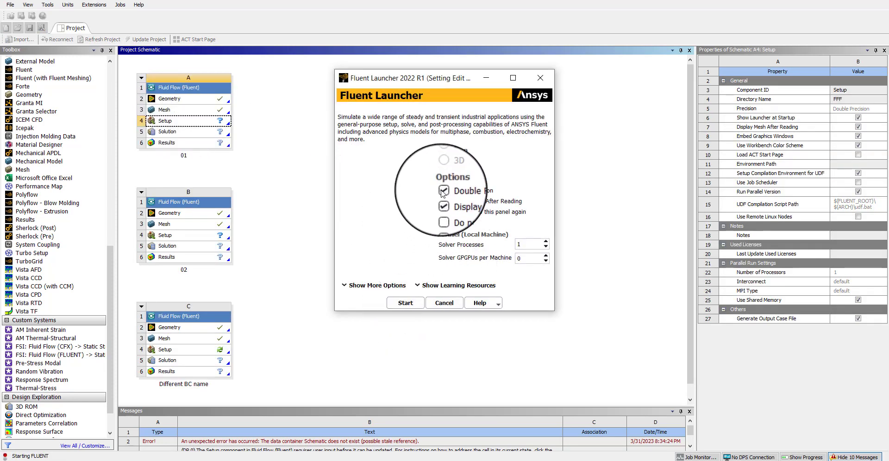
click(406, 304)
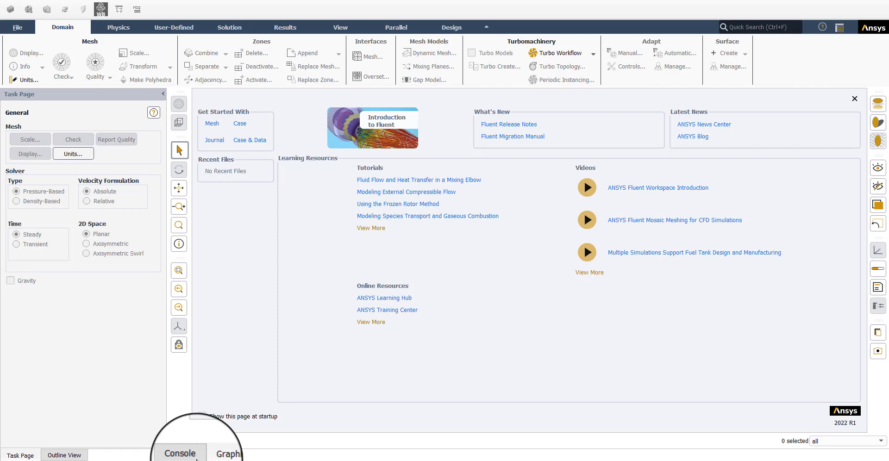
click(196, 459)
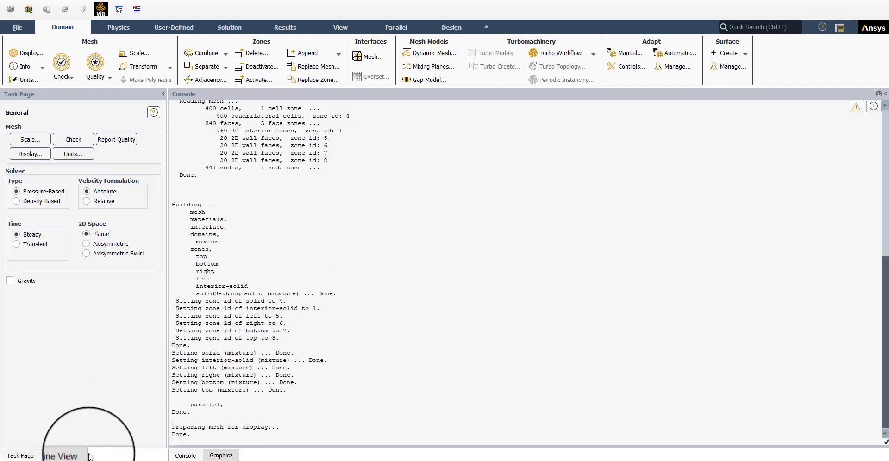
click(221, 456)
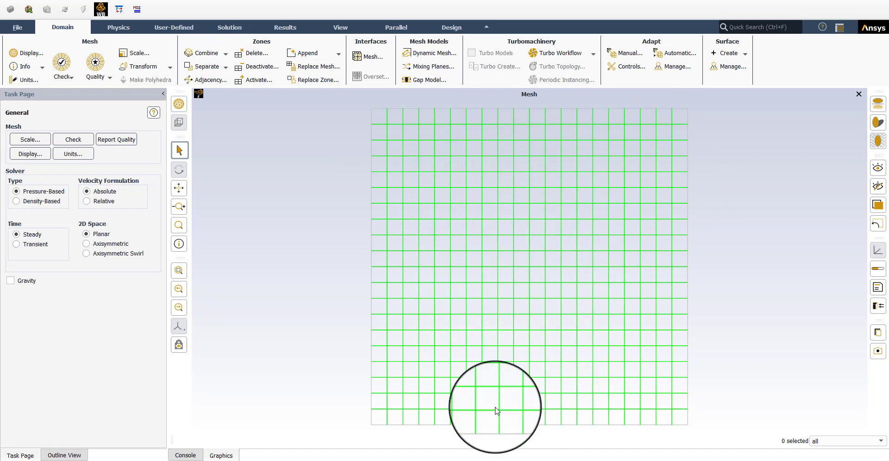
Step: Expand the outline tree to review the models, materials, cell zone conditions and wall boundary conditions
click(65, 455)
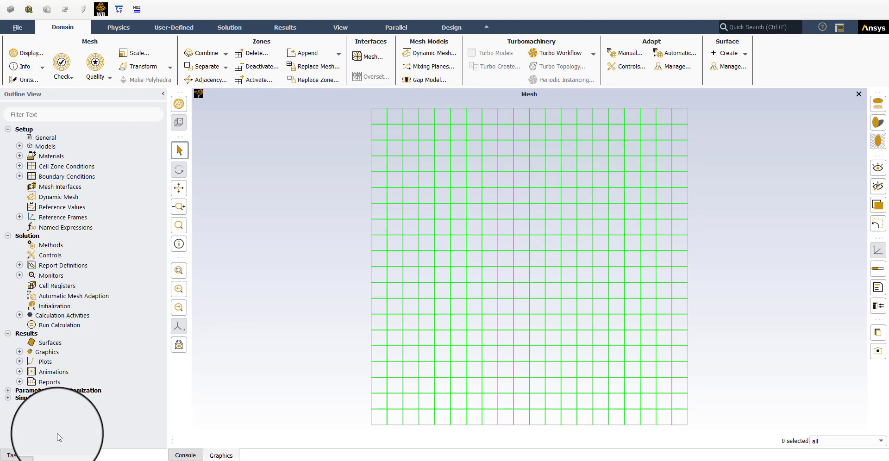
click(19, 146)
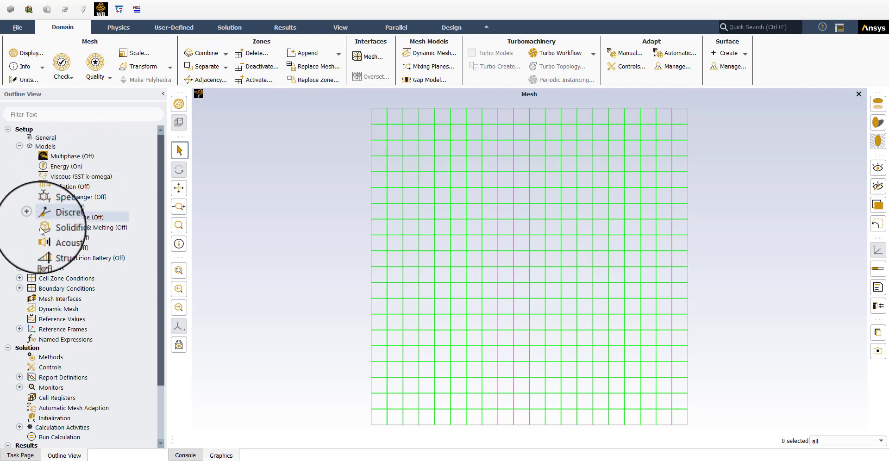
click(19, 268)
click(31, 288)
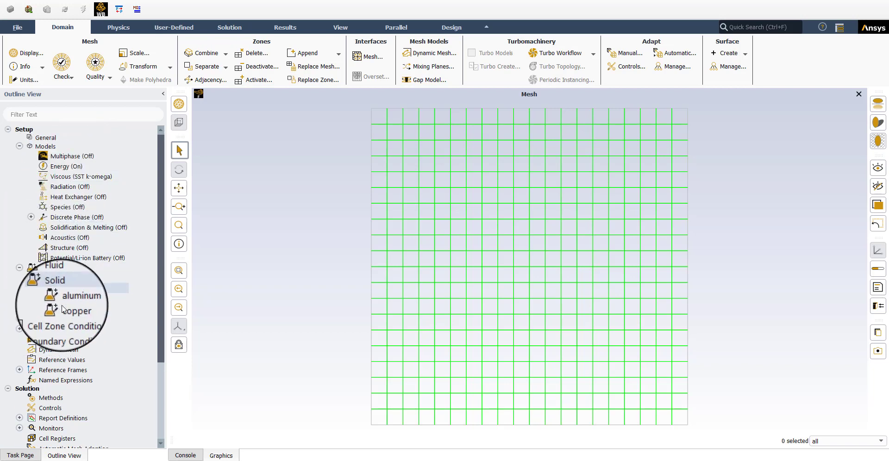
click(20, 319)
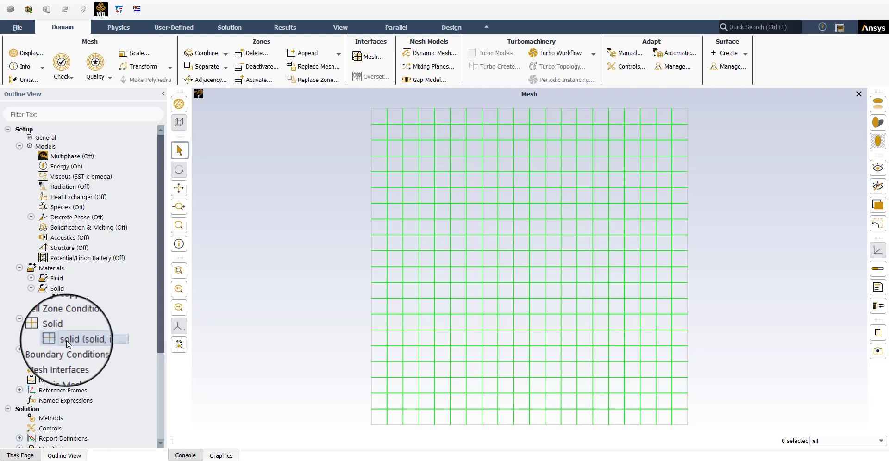
click(20, 349)
scroll(46, 370, down, 2)
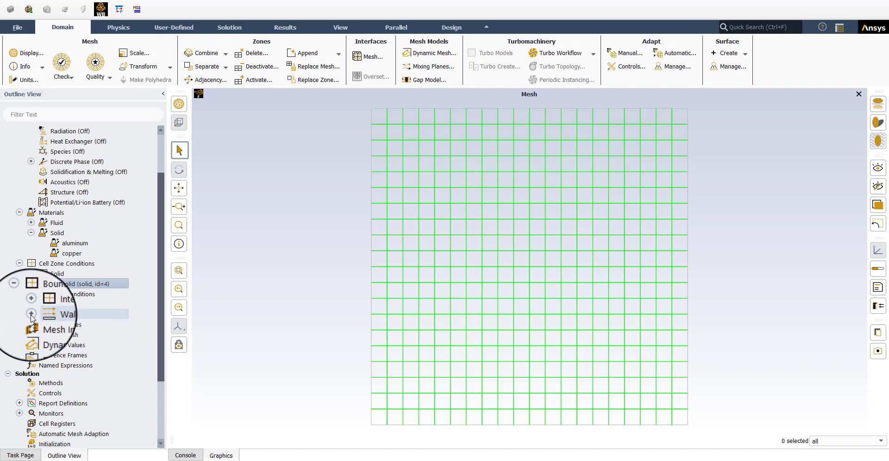
click(32, 315)
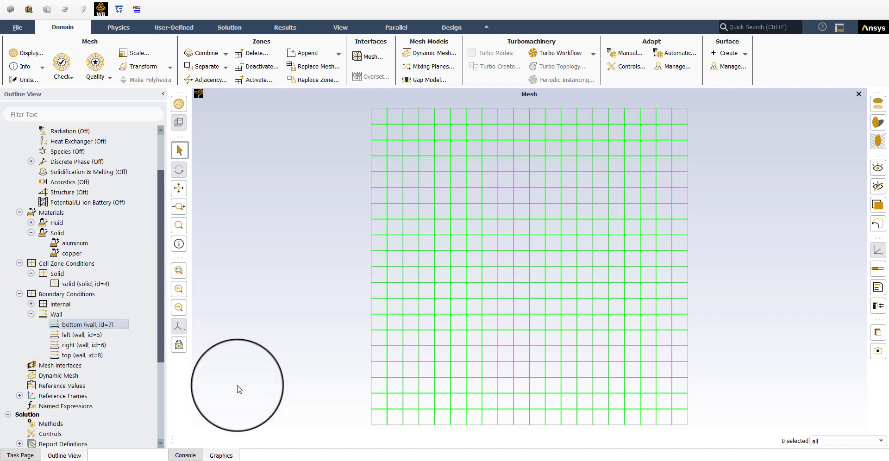
Step: Inspect the thermal conditions of the bottom, top and left walls, closing each wall dialog
double_click(448, 427)
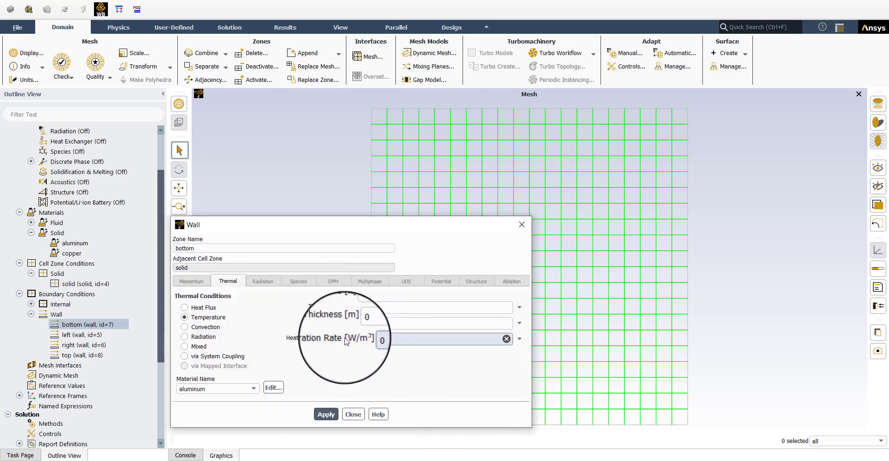
click(352, 415)
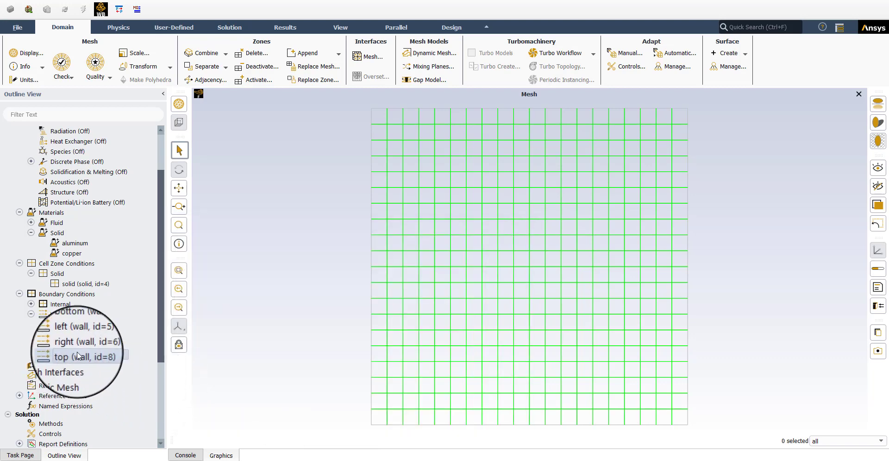
double_click(78, 356)
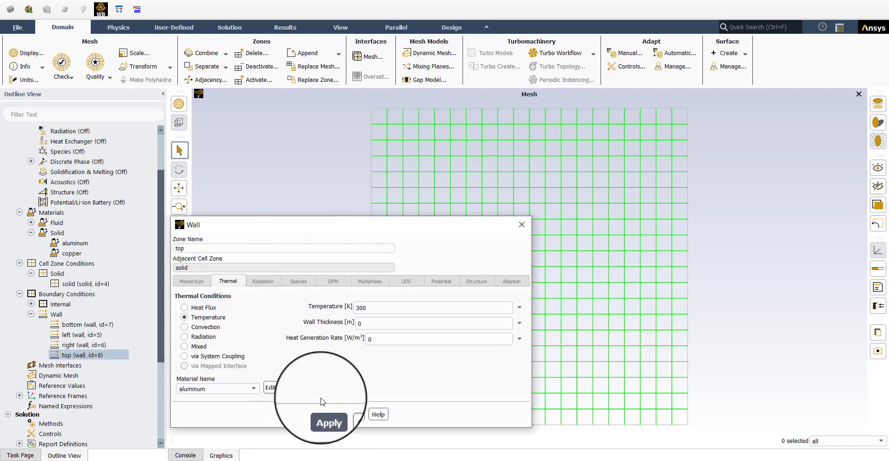
click(358, 419)
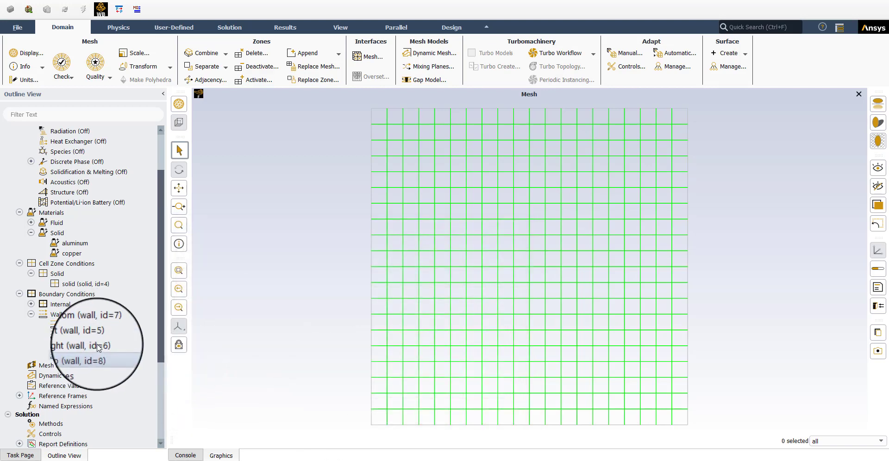
click(79, 335)
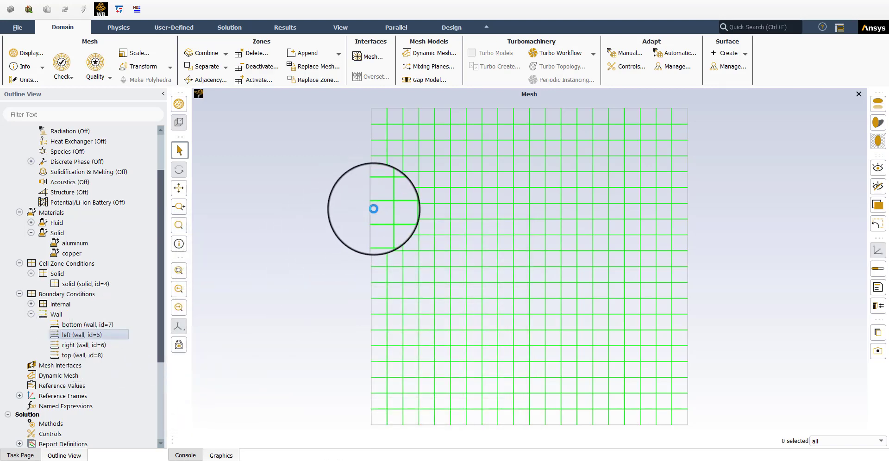
double_click(374, 209)
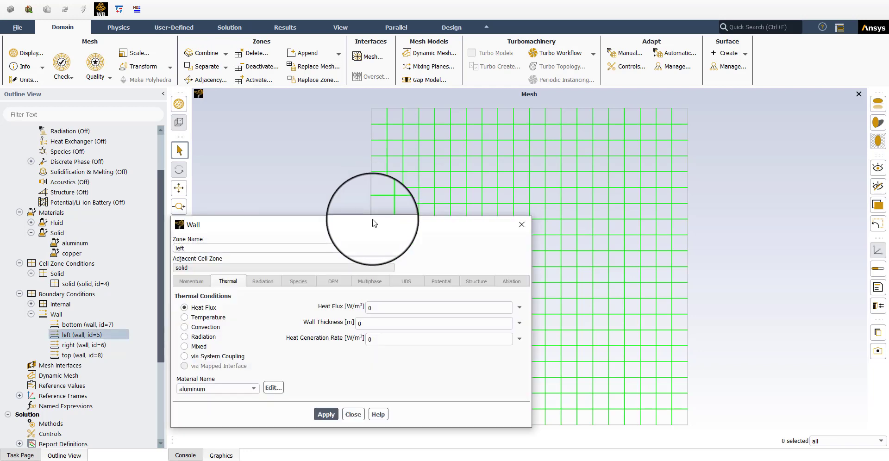
click(352, 418)
Step: Open the ave-temp volume report definition to review it, then cancel
scroll(57, 365, down, 3)
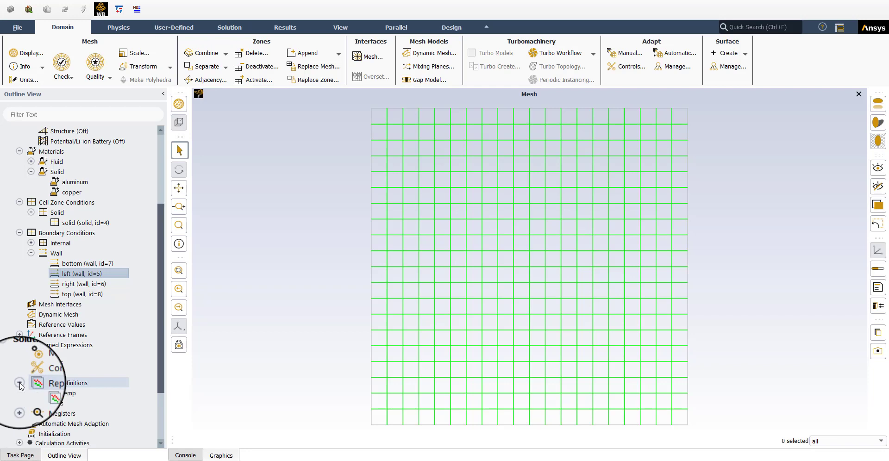
scroll(20, 386, down, 1)
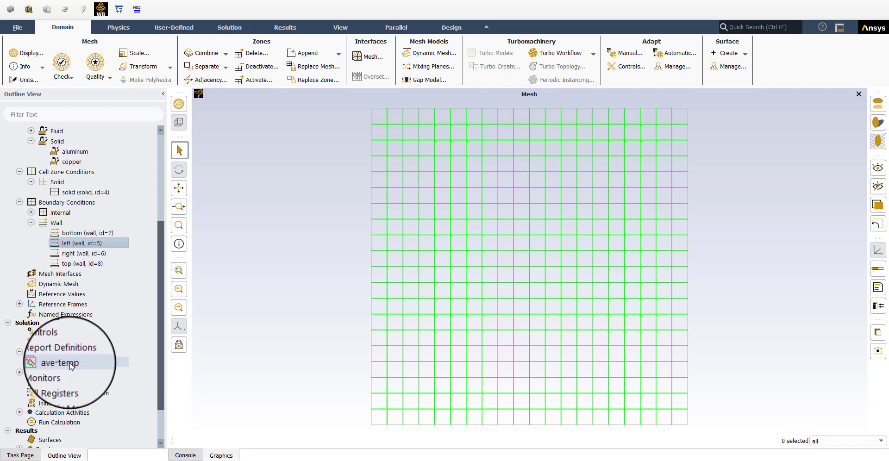
double_click(72, 367)
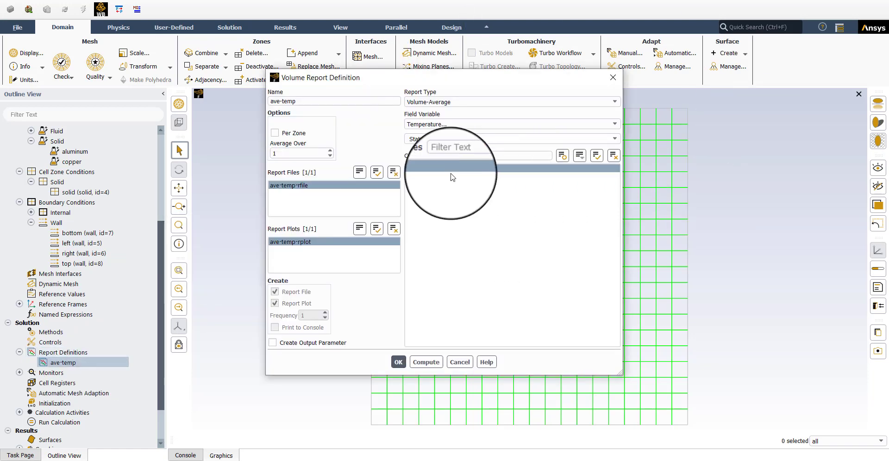
click(426, 169)
click(459, 362)
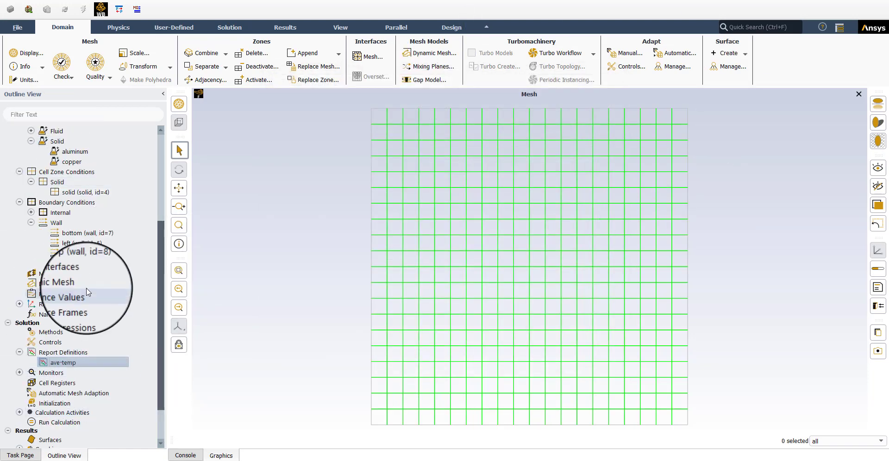
Step: In the console, run the file write-settings command to save the case settings to a file named bc1
click(181, 456)
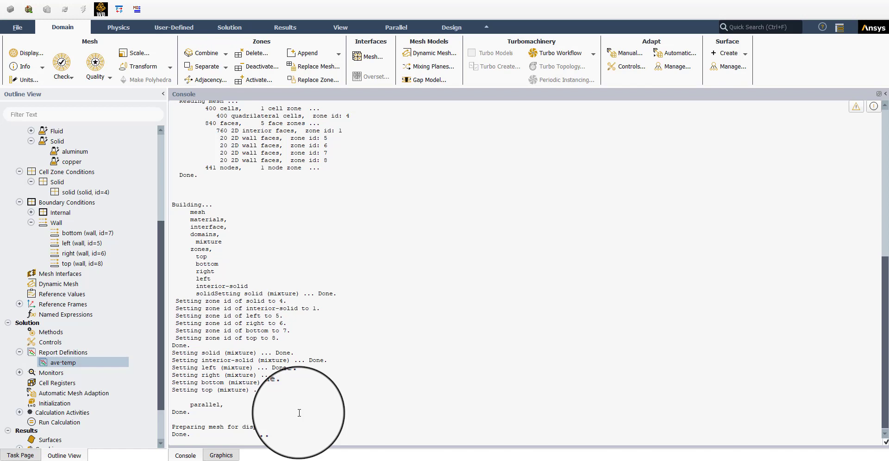
key(Return)
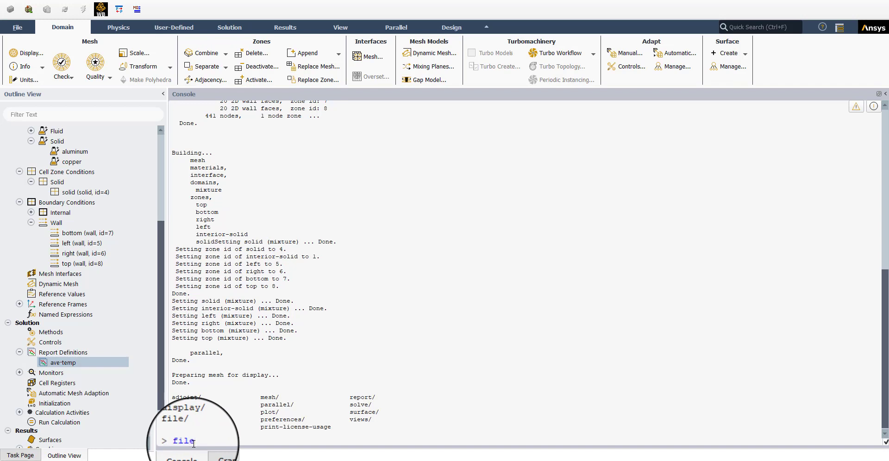
key(Return)
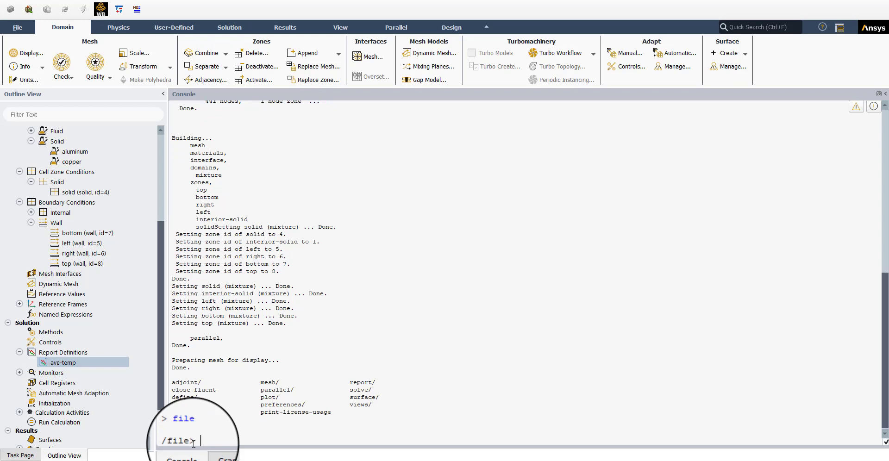
key(Return)
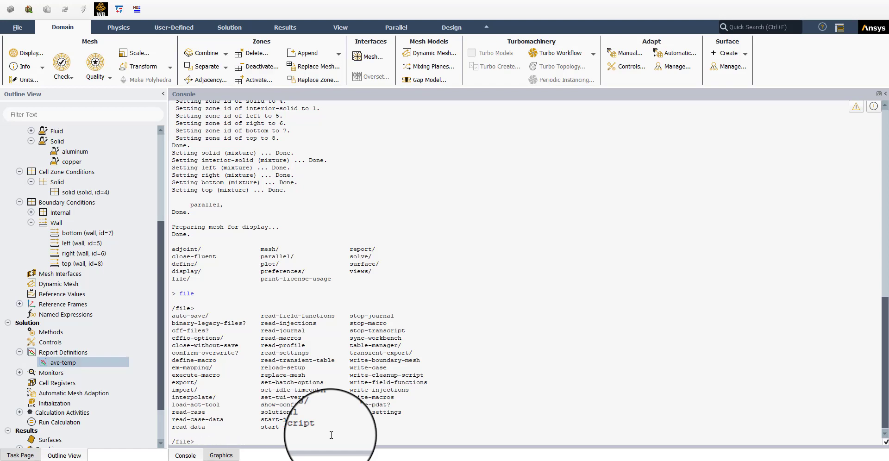
drag(350, 412, 407, 413)
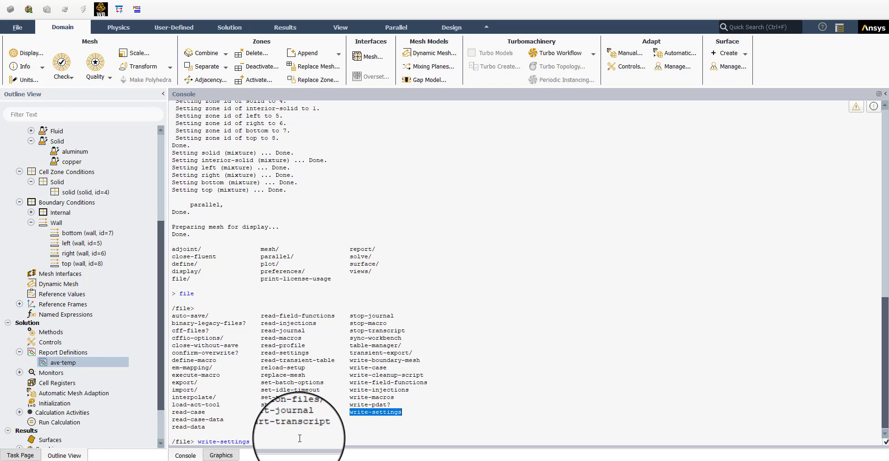
key(Return)
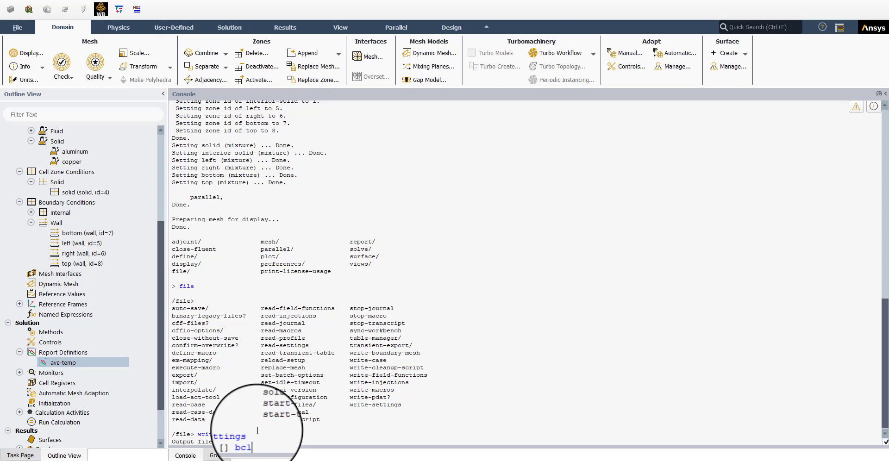
key(Return)
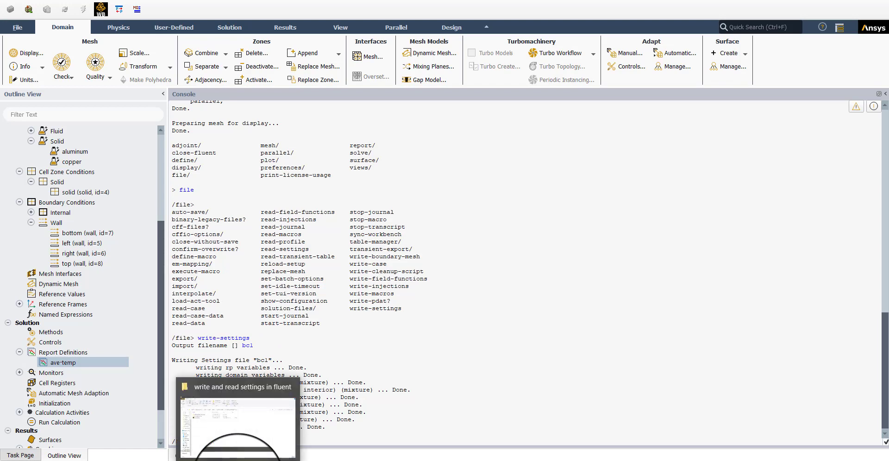
Step: Switch to File Explorer, open bc1 from write_settings_files/dp0/FFF/Fluent in Notepad++ and examine its contents
click(238, 460)
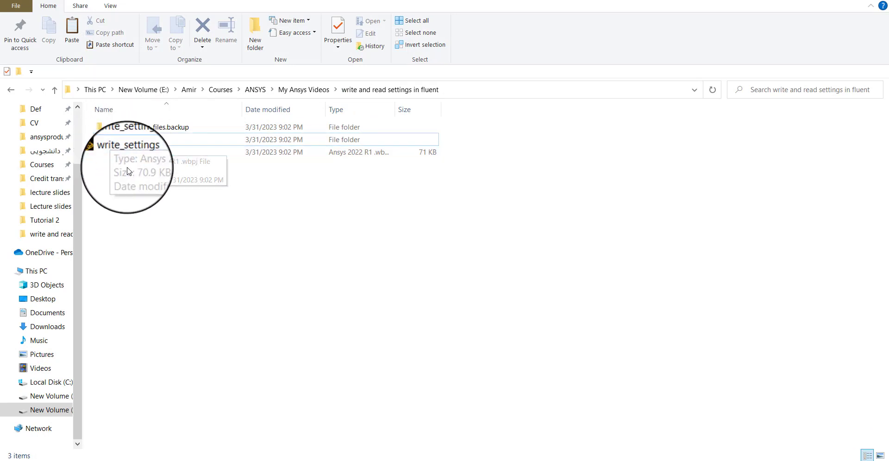
click(150, 143)
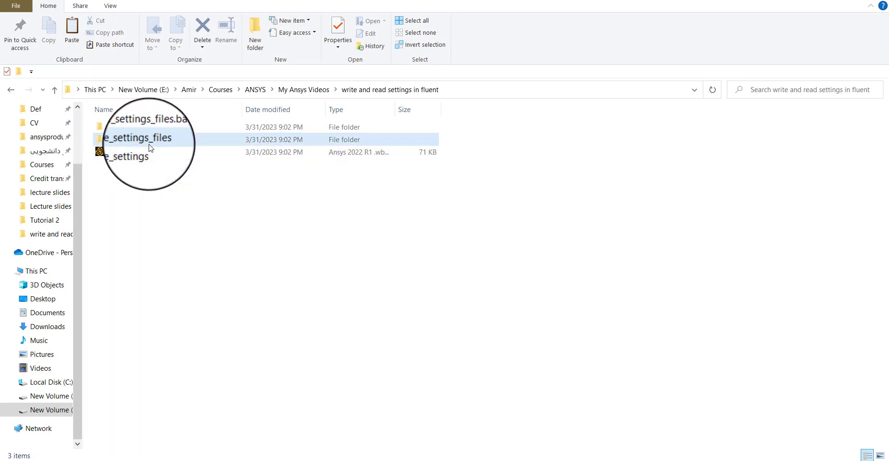
double_click(150, 145)
double_click(113, 130)
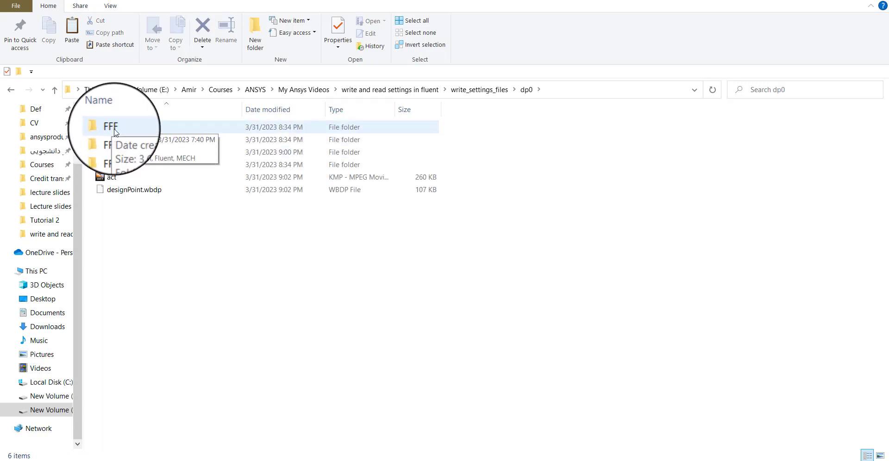
double_click(115, 133)
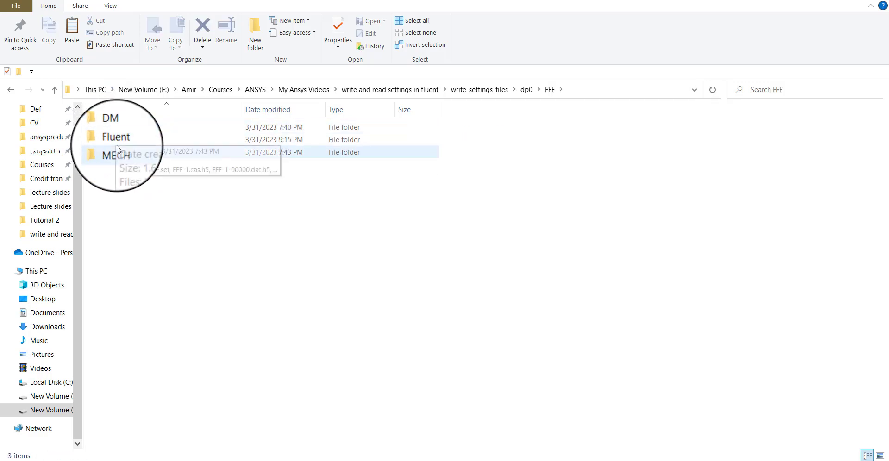
click(115, 145)
double_click(114, 140)
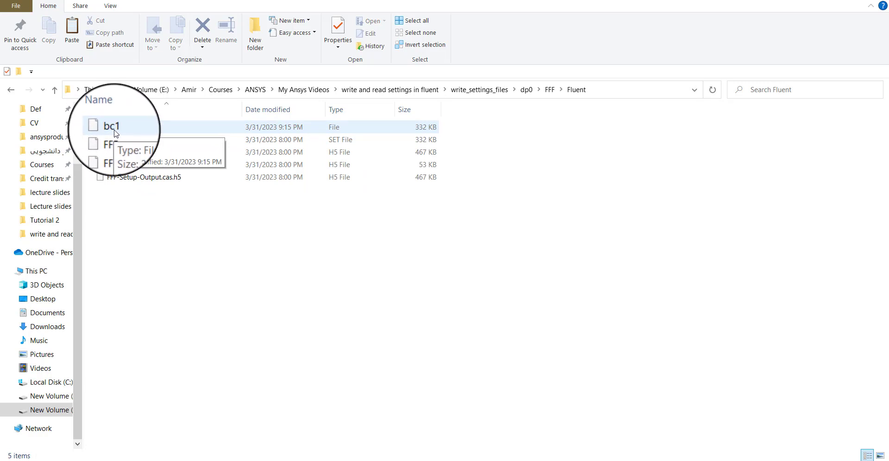
right_click(115, 133)
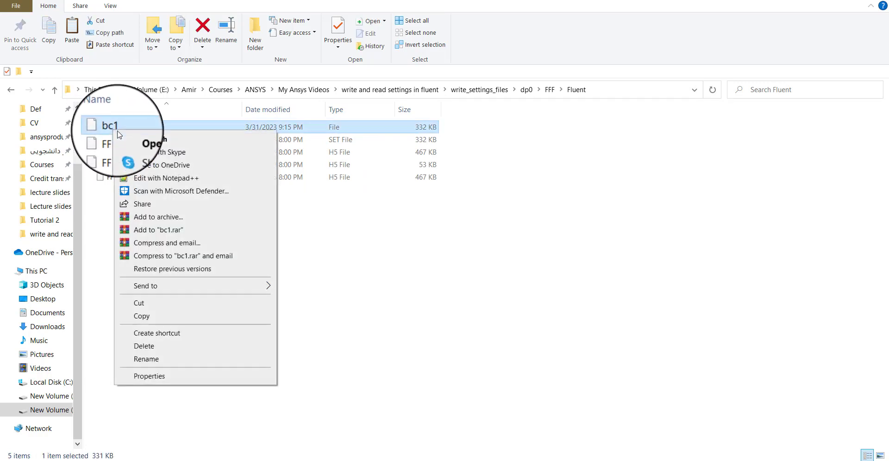
click(158, 182)
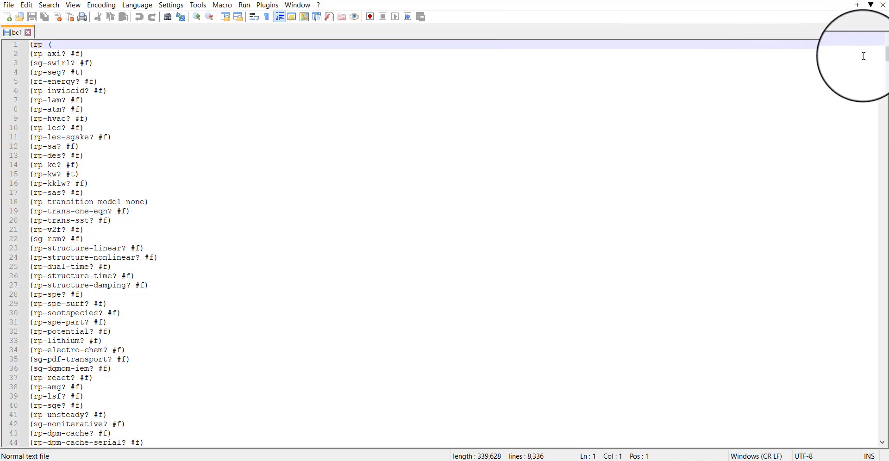
mouse_move(884, 58)
mouse_down()
mouse_move(882, 252)
mouse_move(867, 283)
mouse_move(879, 51)
mouse_up()
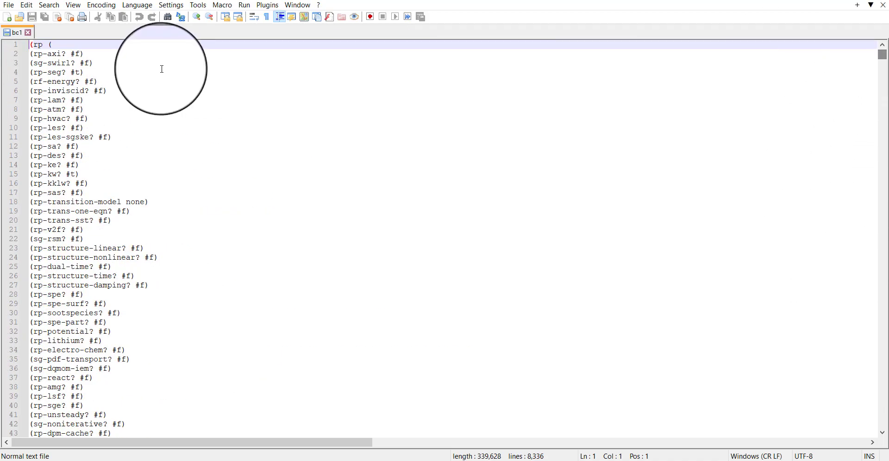
Step: Search bc1 for the value 373 and inspect the bottom wall's temperature entry, then close the Find dialog
click(134, 67)
key(ctrl+f)
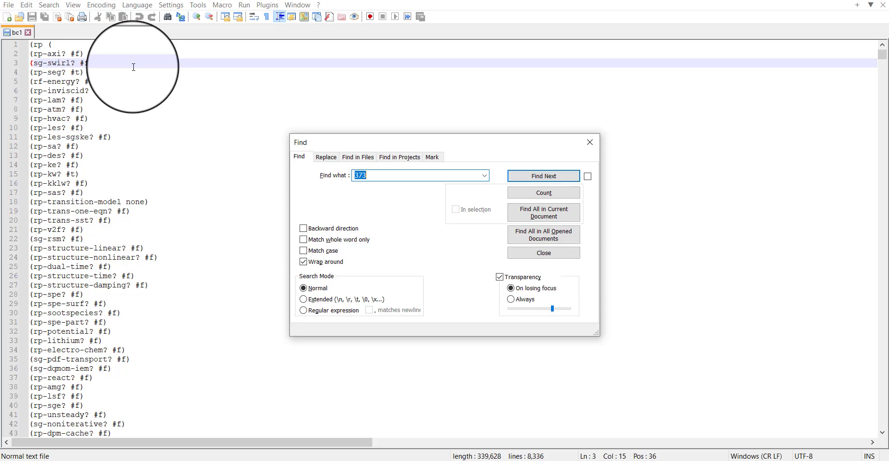
key(Return)
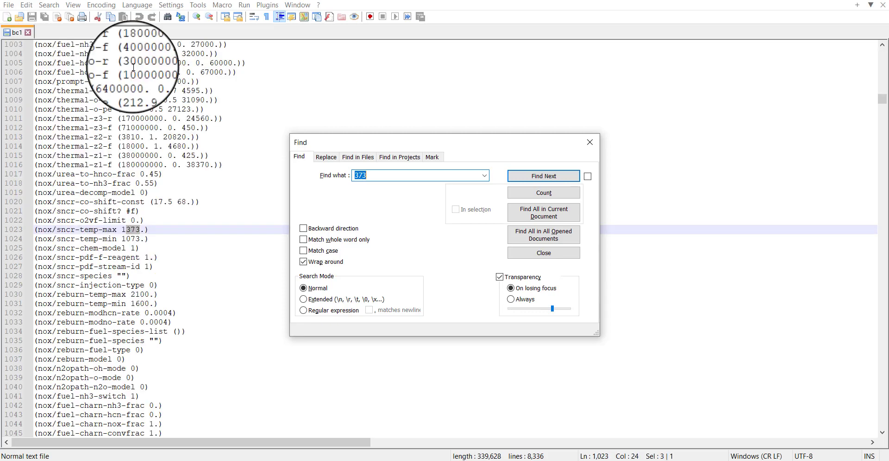
key(Return)
key(Return)
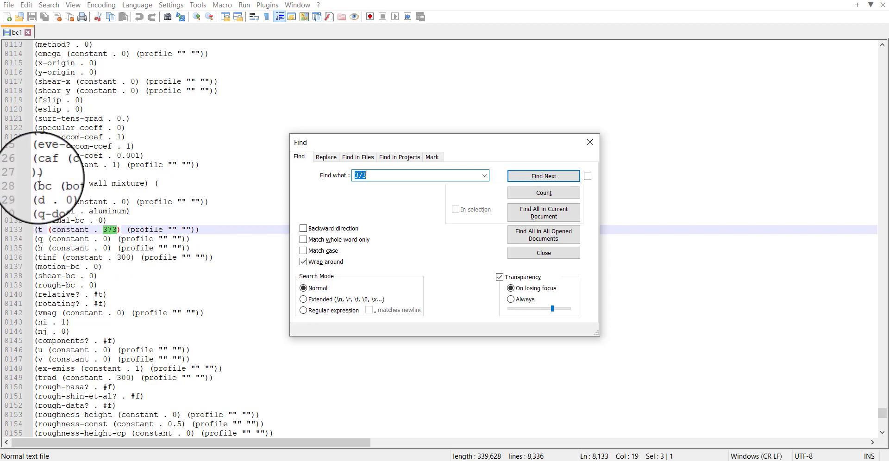
drag(58, 184, 109, 183)
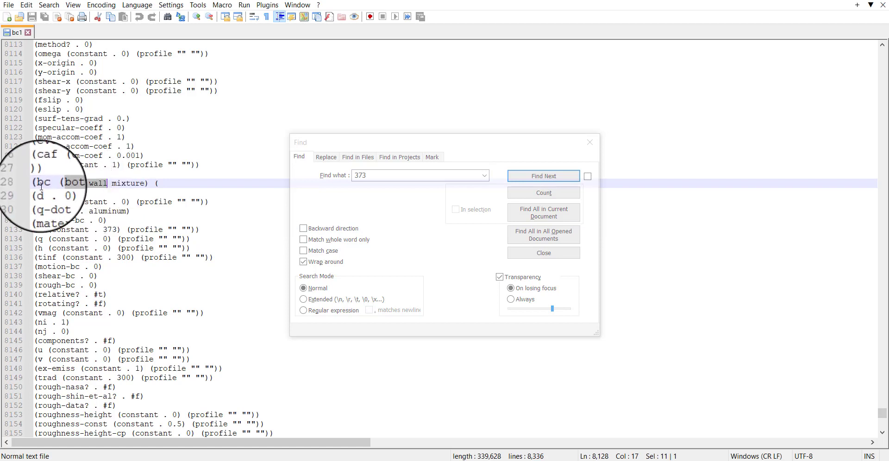
drag(44, 184, 48, 183)
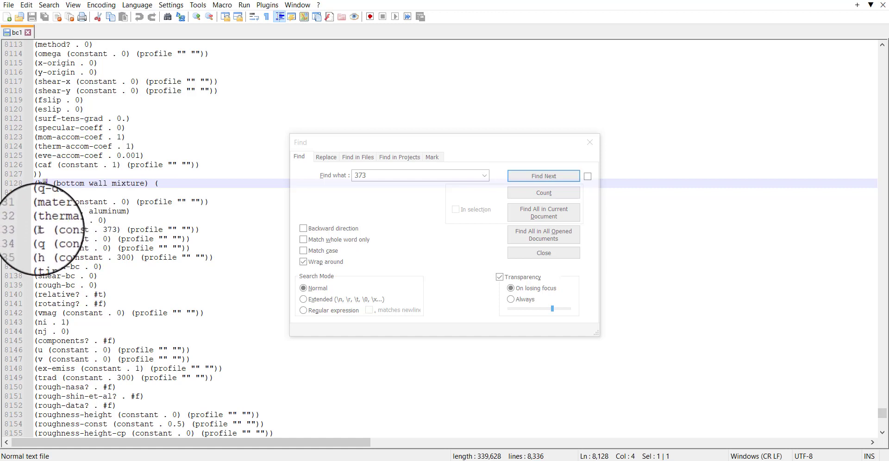
double_click(109, 230)
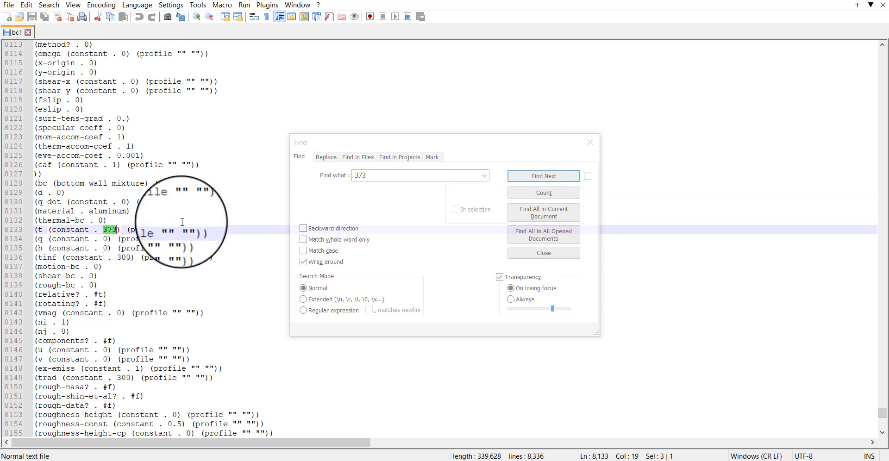
click(482, 145)
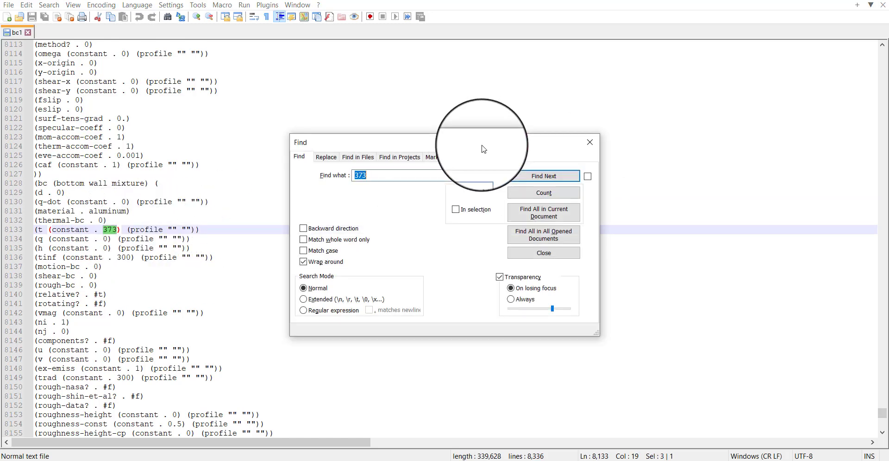
click(590, 143)
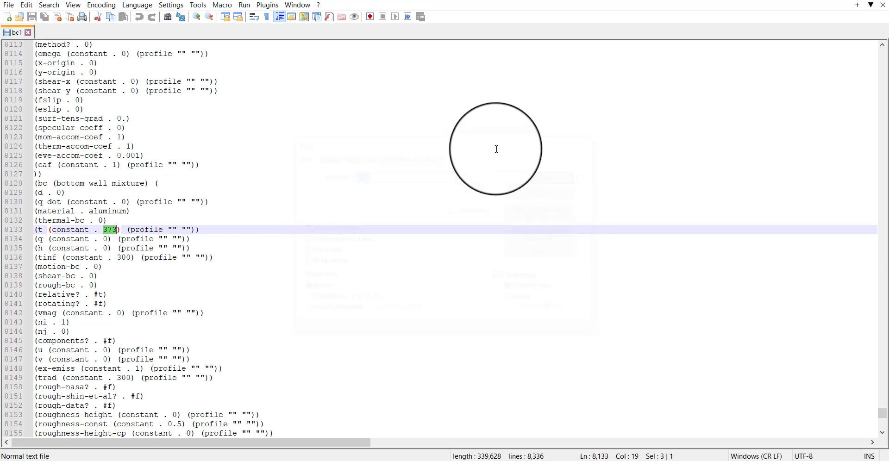
Step: Close the Fluent session of the first system
click(881, 1)
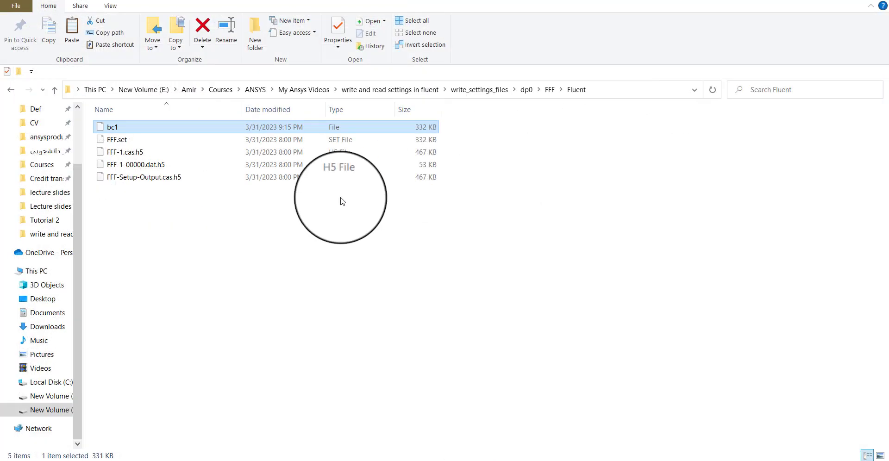
click(408, 460)
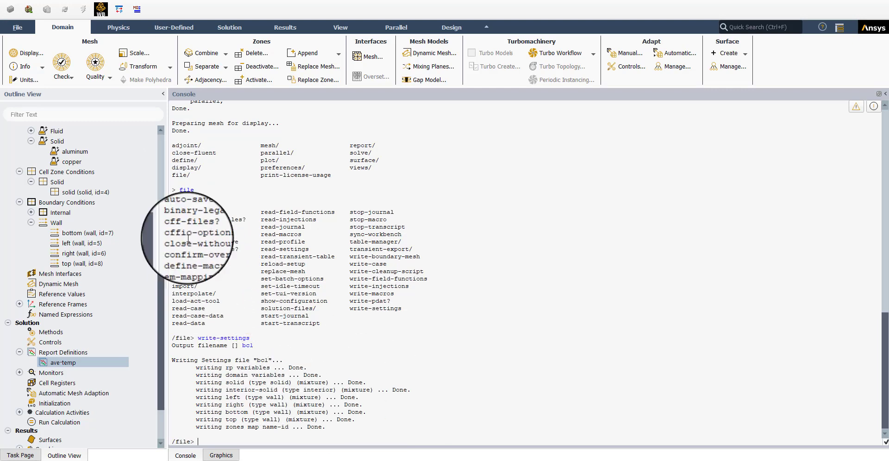
click(17, 27)
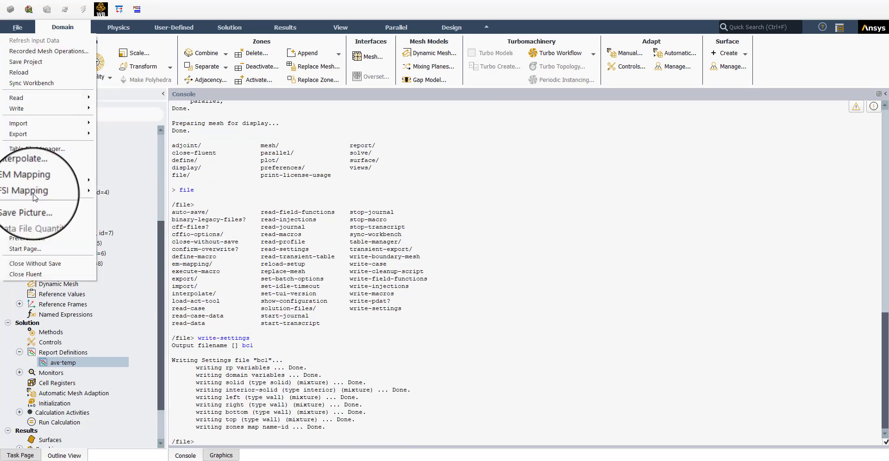
click(26, 274)
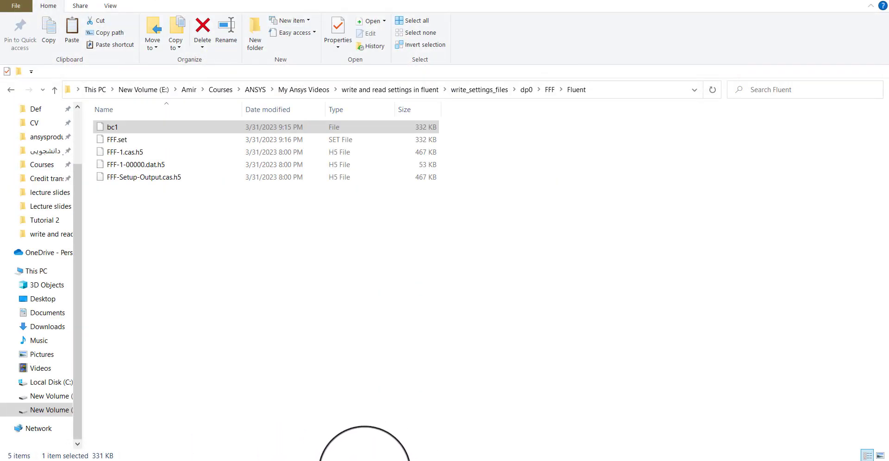
Step: In Workbench, reset the Setup cell of system 02 and confirm
click(359, 460)
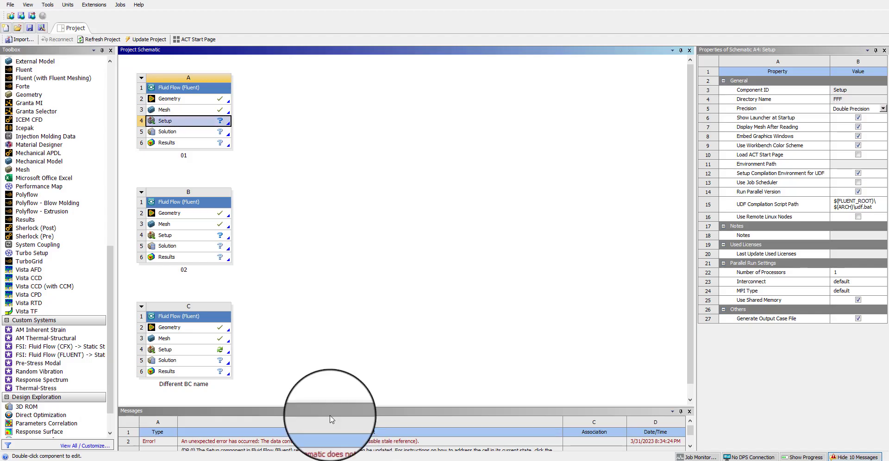
click(178, 237)
right_click(179, 240)
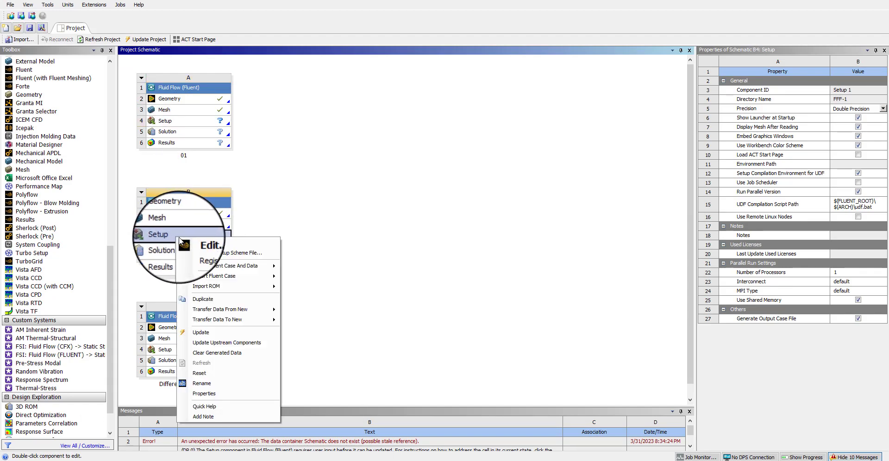
click(197, 368)
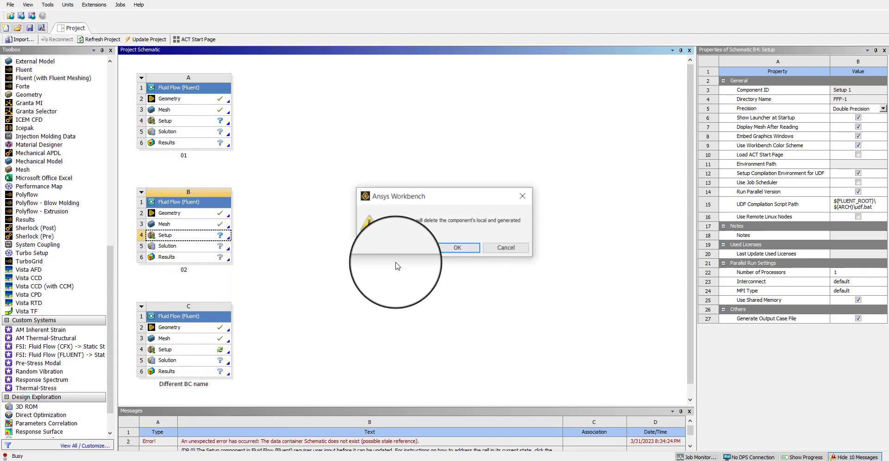
click(457, 248)
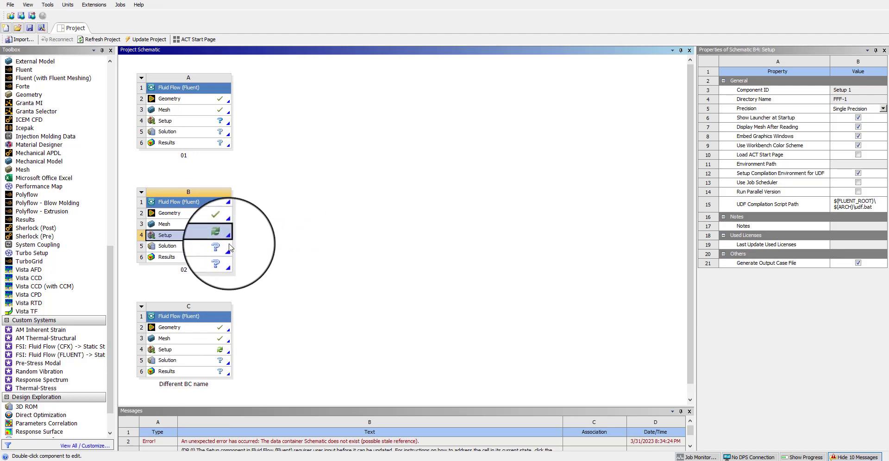
Step: Launch Fluent from system 02's Setup with Double Precision enabled and show the mesh graphics
double_click(180, 240)
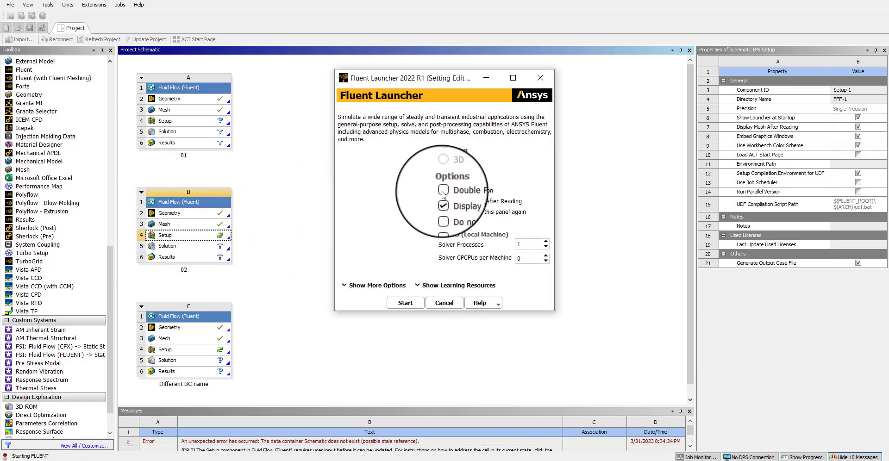
click(443, 194)
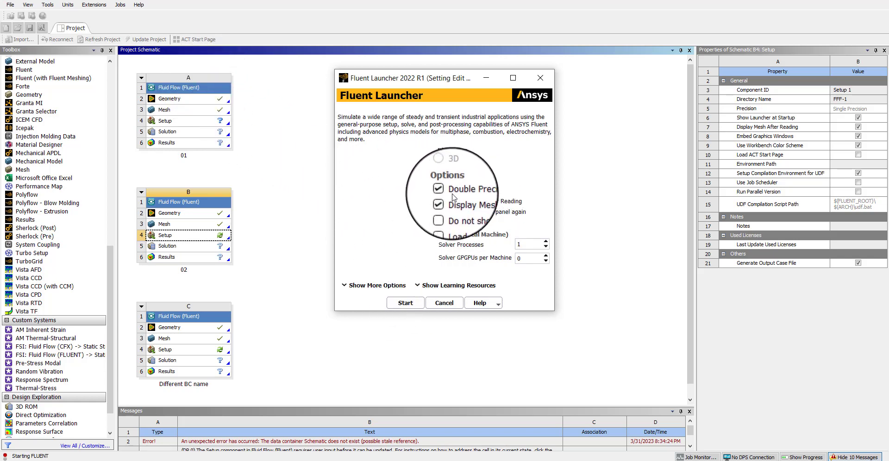
click(405, 303)
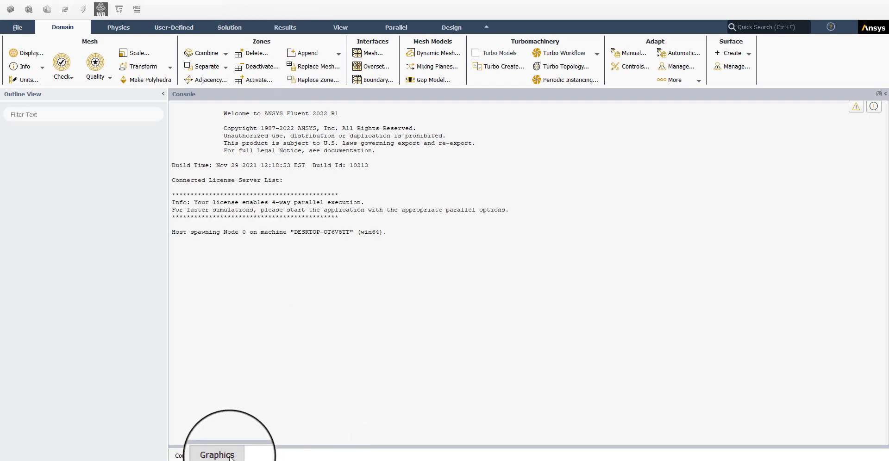
mouse_move(241, 456)
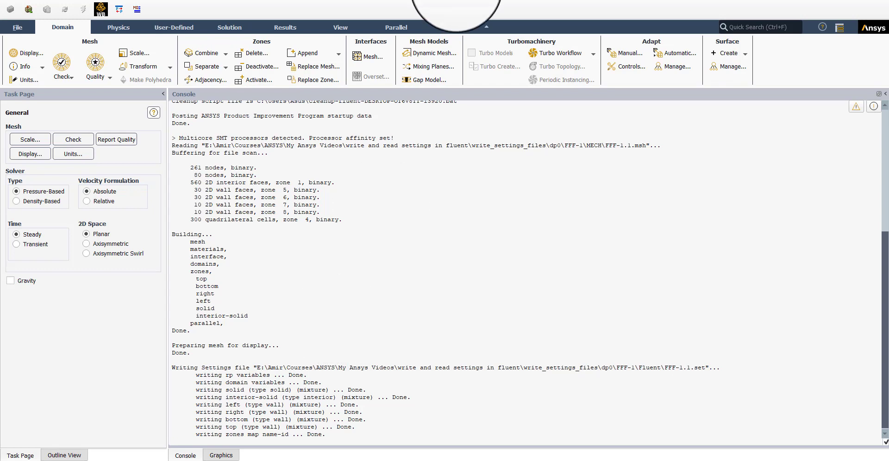
click(230, 456)
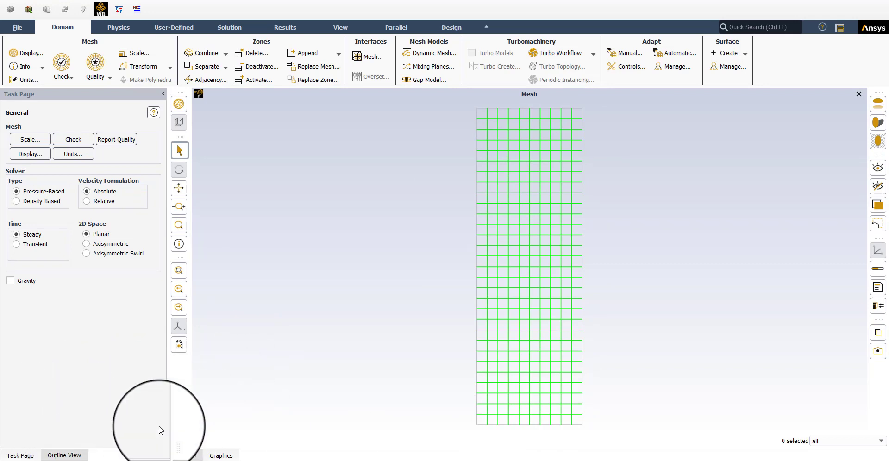
Step: Expand the outline tree to review models, materials, cell zone and wall boundary conditions, opening and closing the bottom wall dialog
click(65, 455)
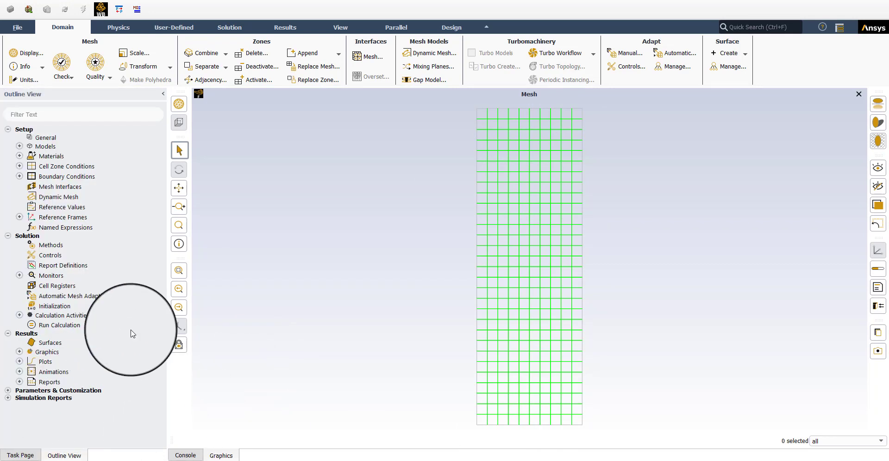
click(19, 146)
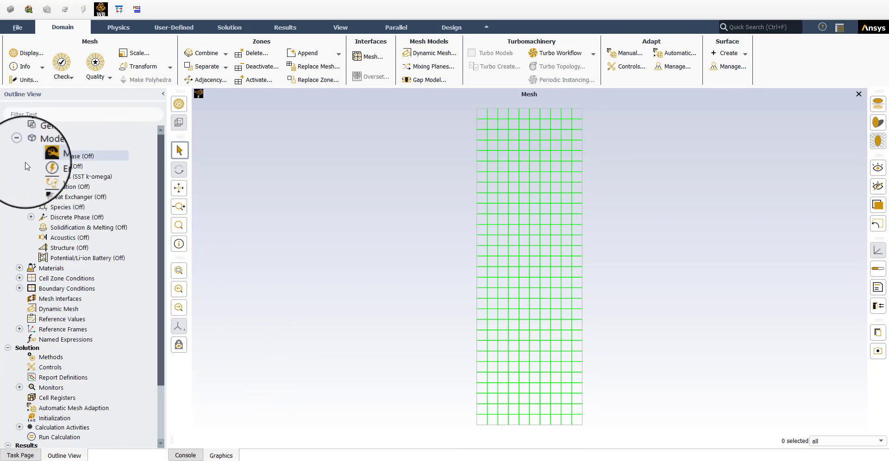
click(19, 268)
click(31, 288)
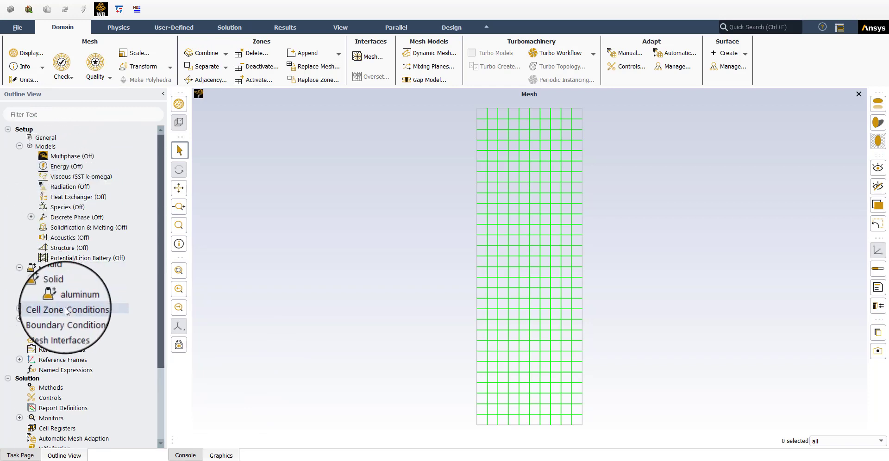
click(20, 309)
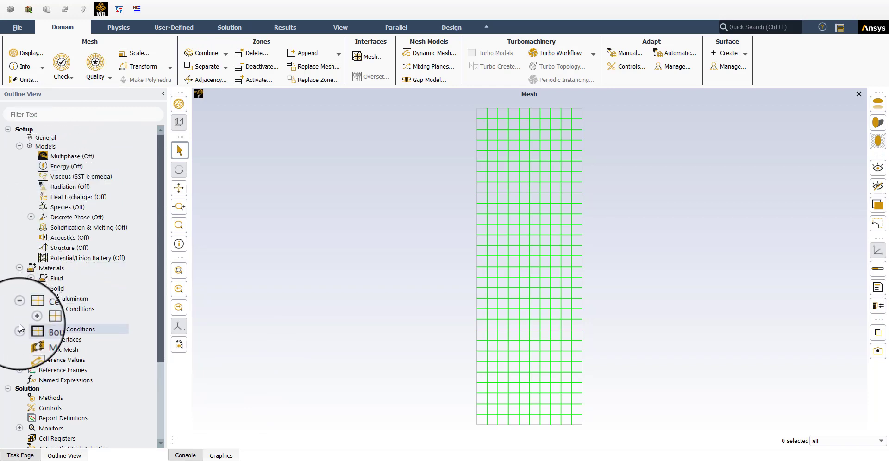
click(19, 329)
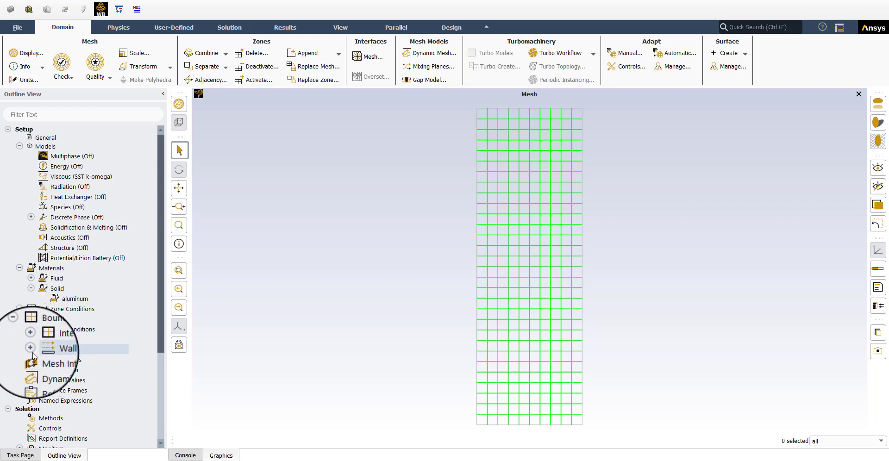
click(31, 350)
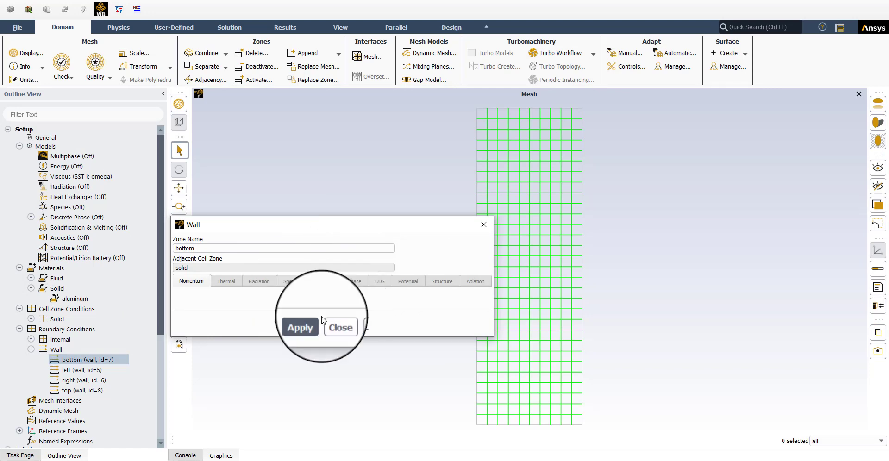
click(336, 323)
scroll(28, 402, down, 3)
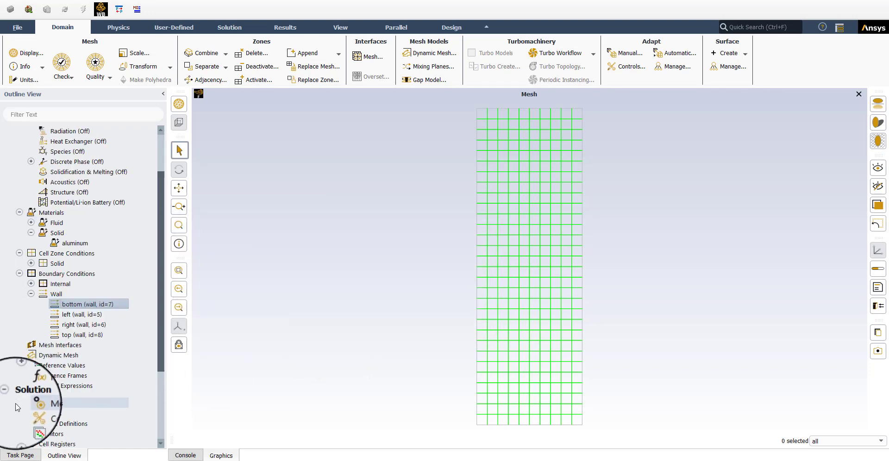
scroll(39, 426, down, 3)
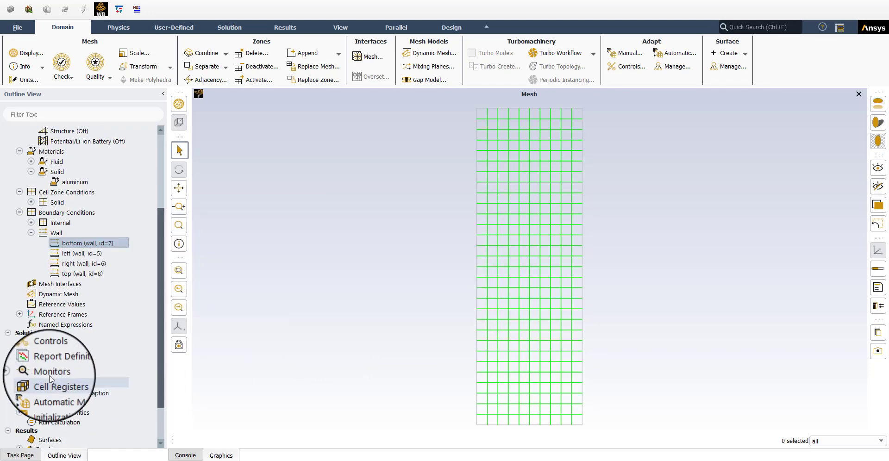
click(196, 457)
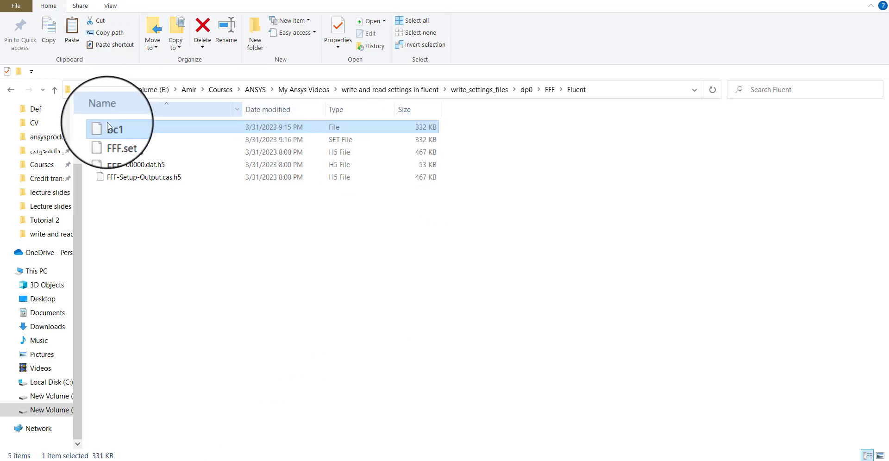
Step: Copy the bc1 file into the dp0/FFF-1/Fluent folder and return to Fluent
right_click(113, 129)
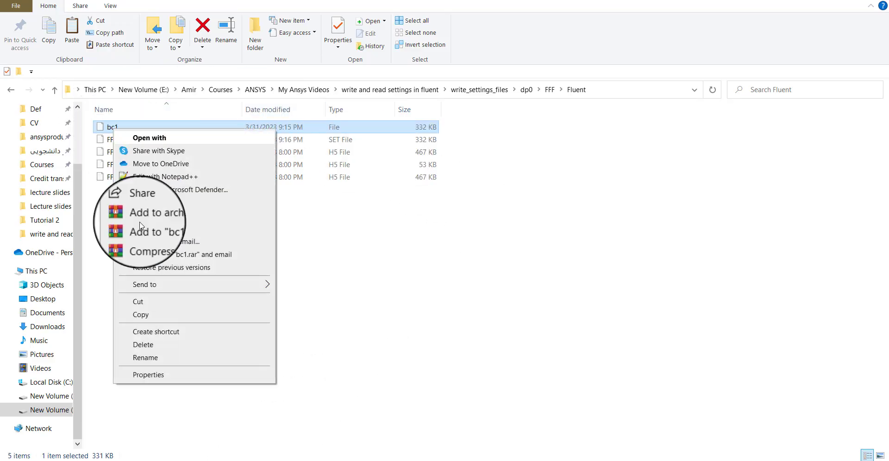
click(140, 315)
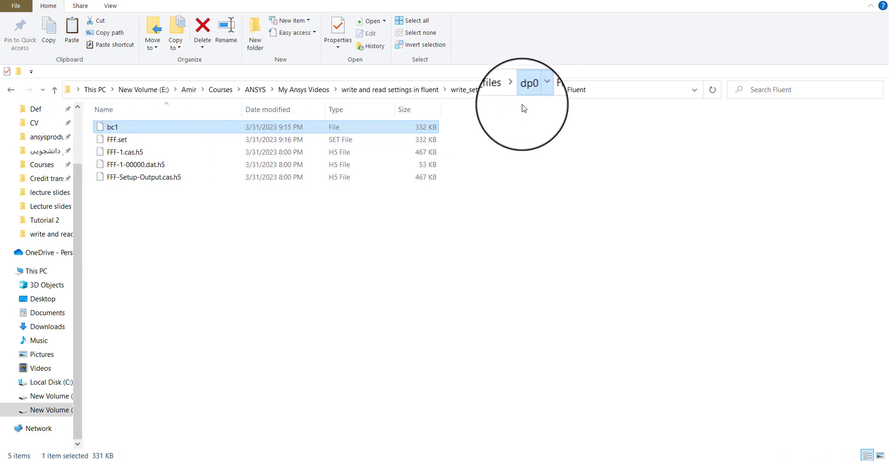
click(527, 90)
double_click(120, 142)
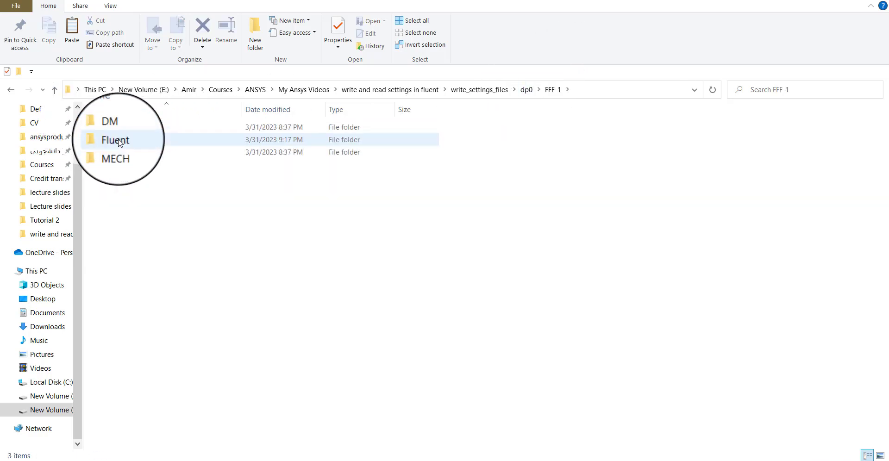
double_click(119, 139)
right_click(123, 153)
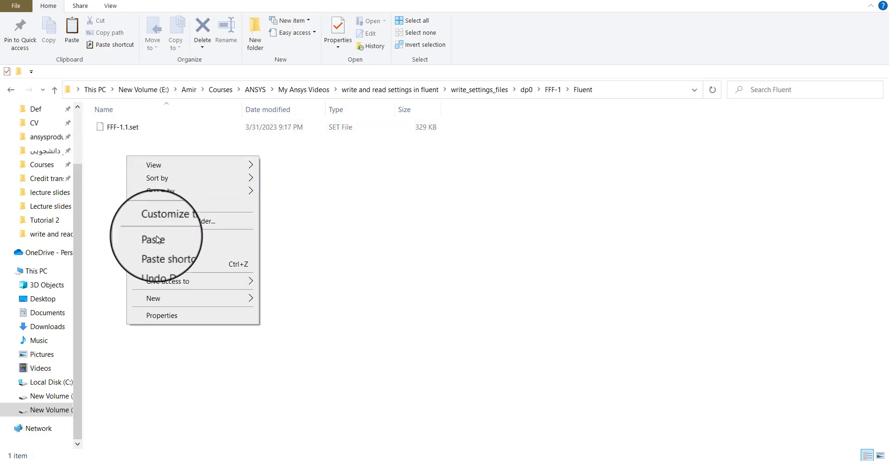
click(141, 226)
click(815, 0)
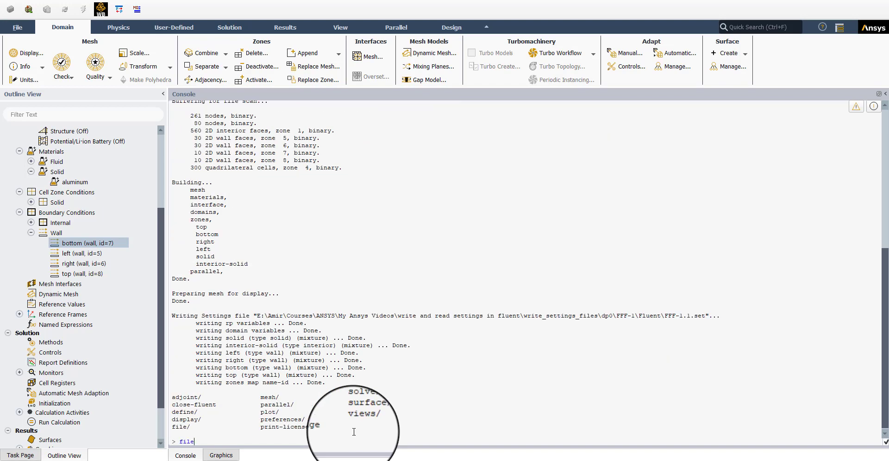
Step: Read the bc1 settings file into the case using the console's file read-settings command
key(Return)
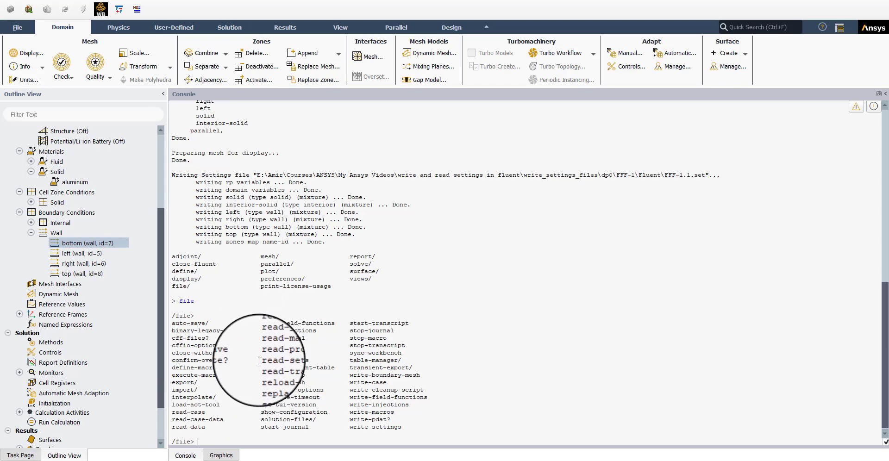
drag(262, 361, 312, 362)
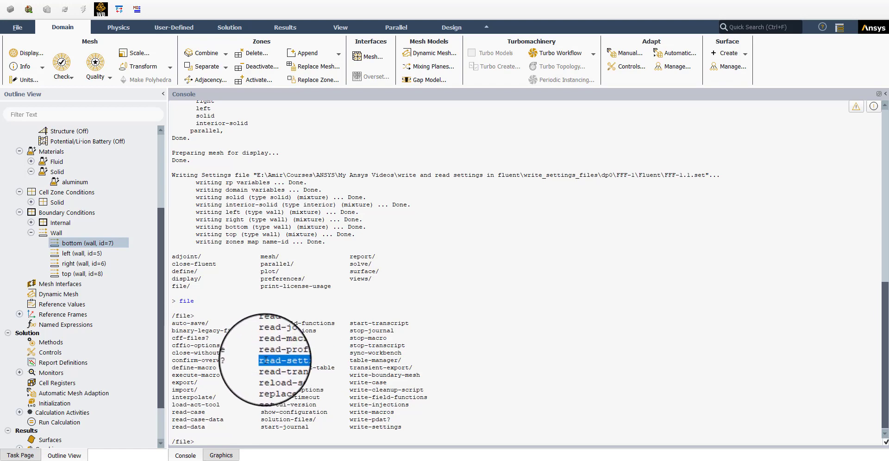
middle_click(291, 361)
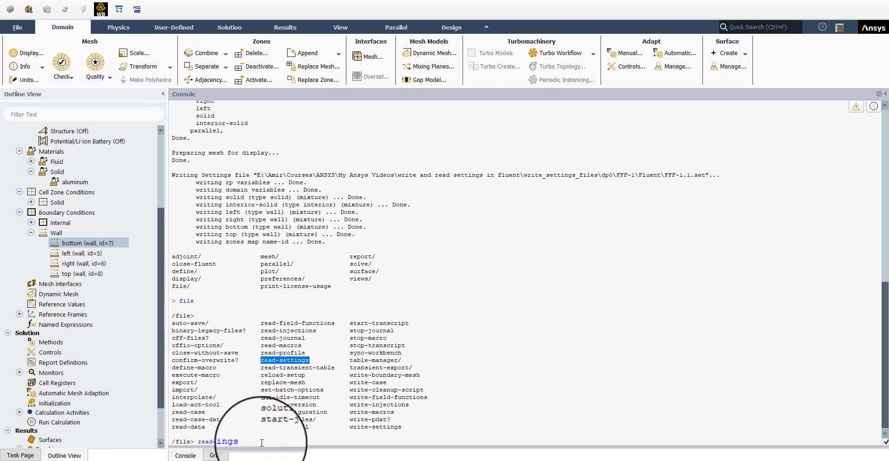
key(Return)
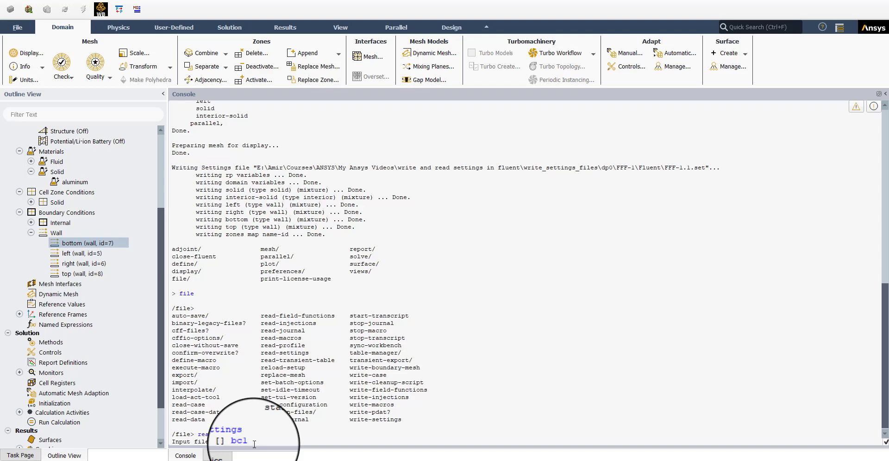
key(Return)
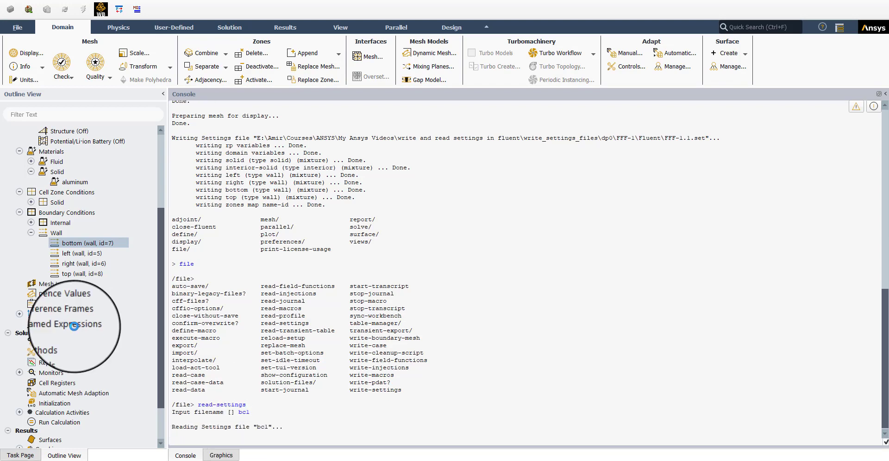
Step: Open the solid cell zone and bottom wall conditions to check the imported settings, closing each dialog
scroll(46, 199, up, 4)
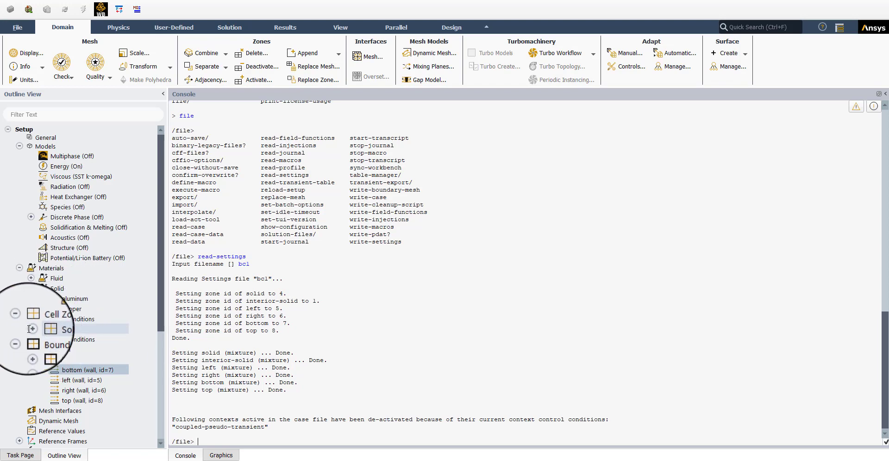
click(32, 329)
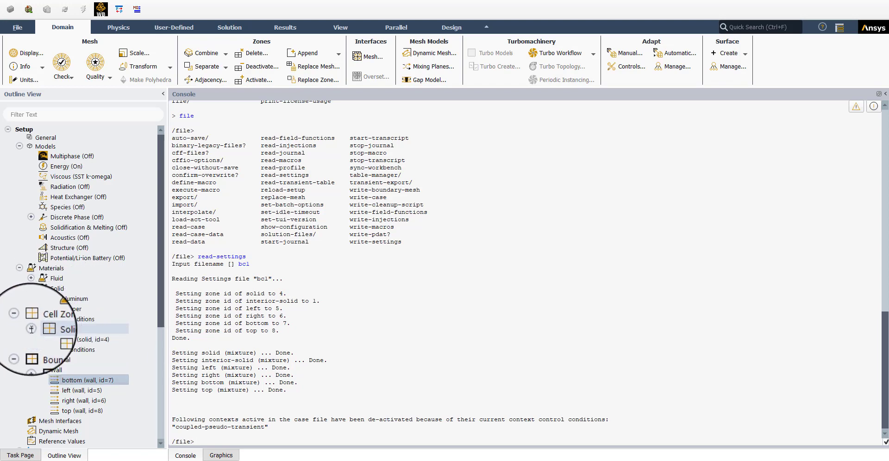
double_click(60, 340)
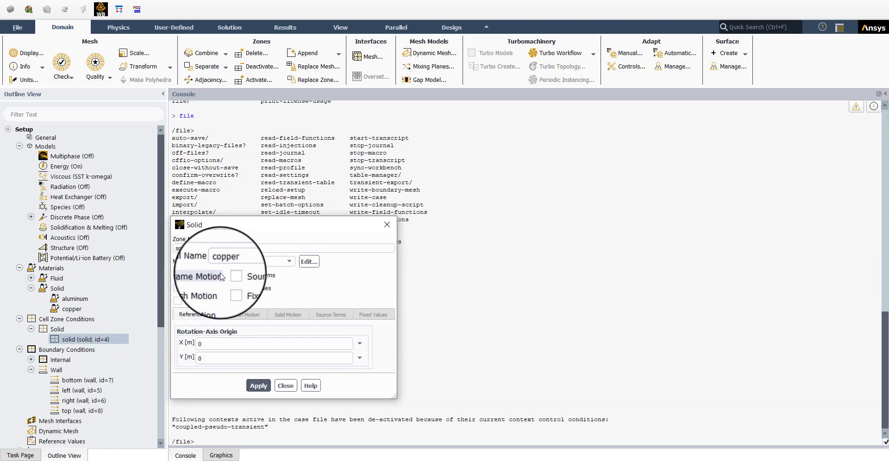
click(285, 386)
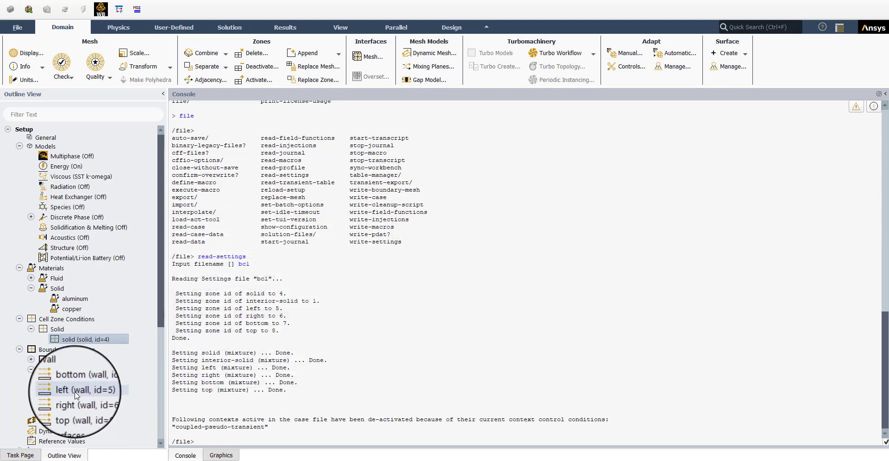
double_click(78, 380)
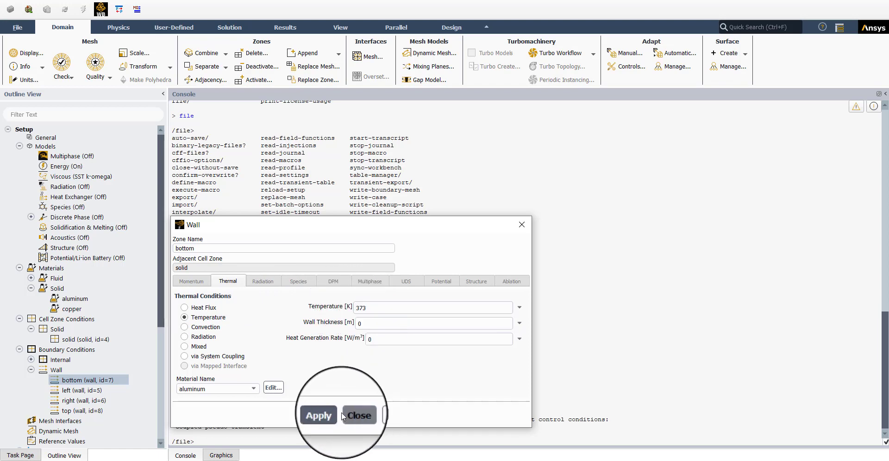
click(353, 414)
Step: Open the ave-temp report definition to review it and cancel the dialog
scroll(56, 375, down, 4)
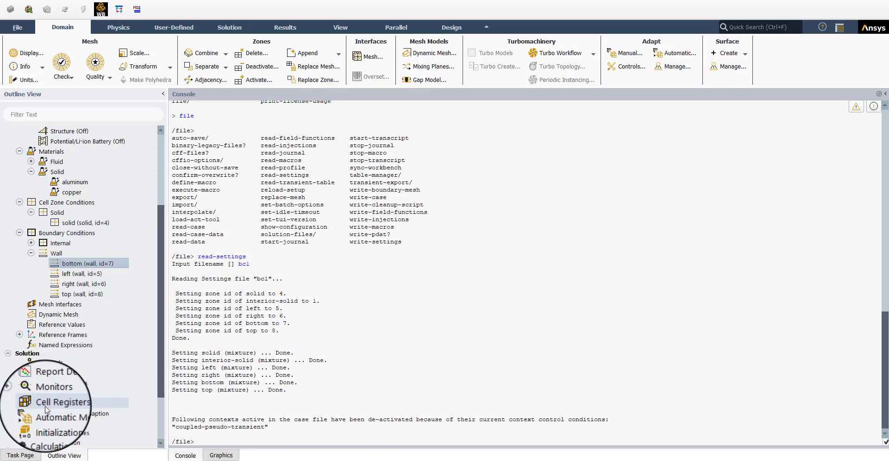
click(19, 382)
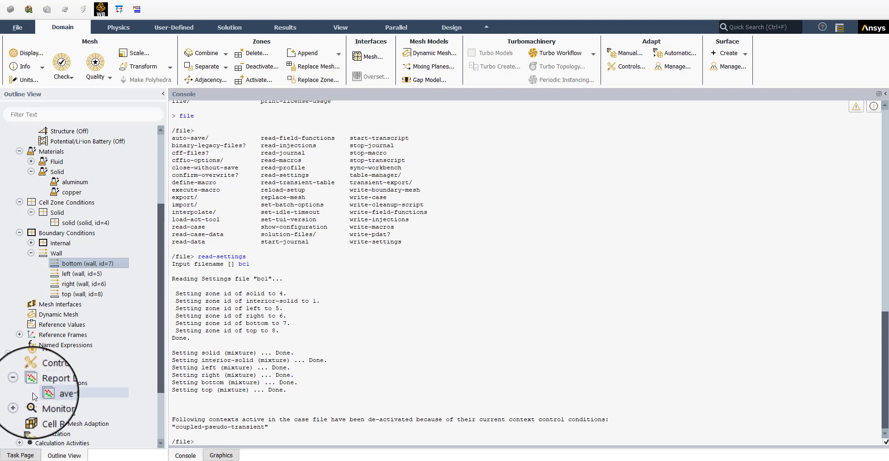
double_click(63, 393)
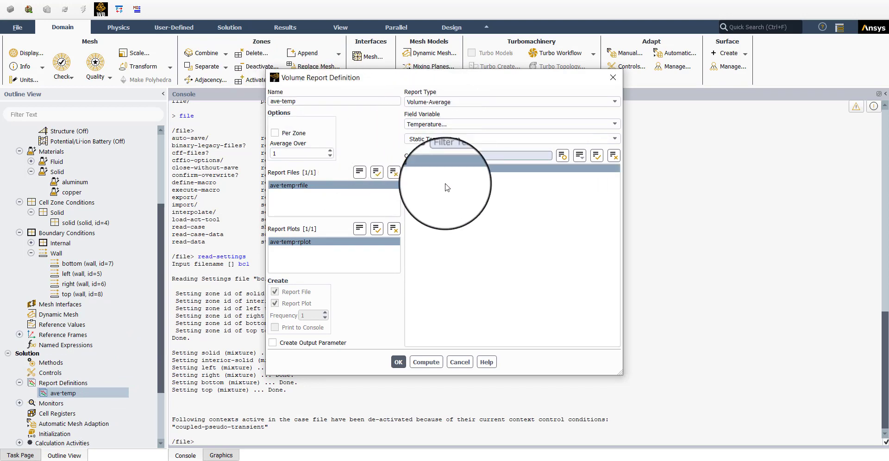
click(452, 364)
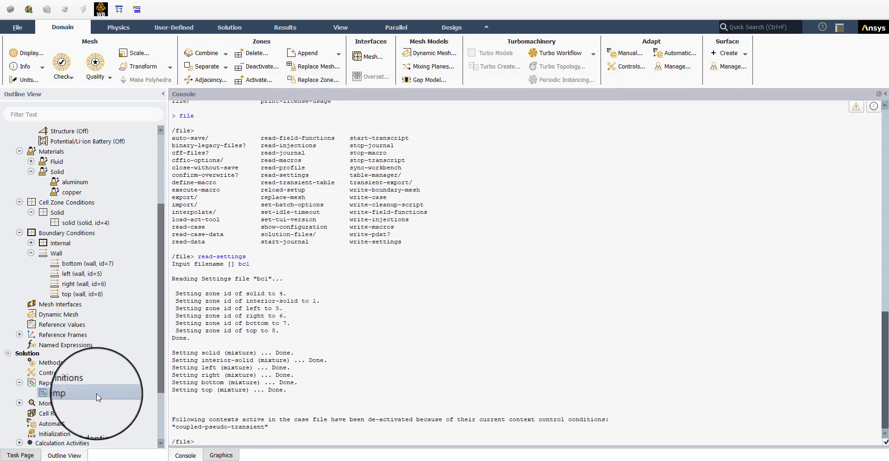
Step: Redisplay the mesh in the graphics window
scroll(95, 396, down, 2)
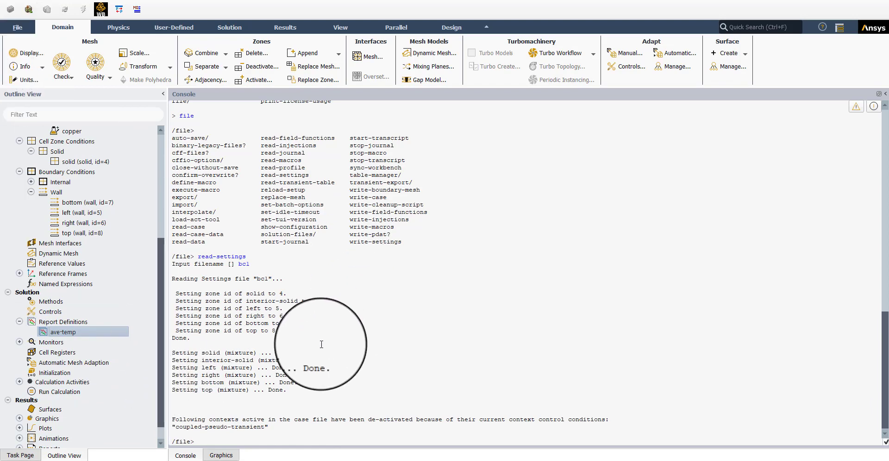
click(227, 456)
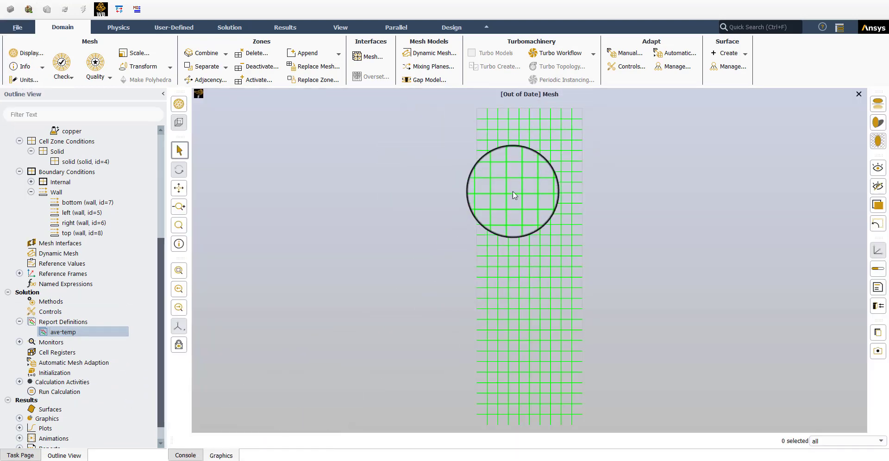
click(31, 53)
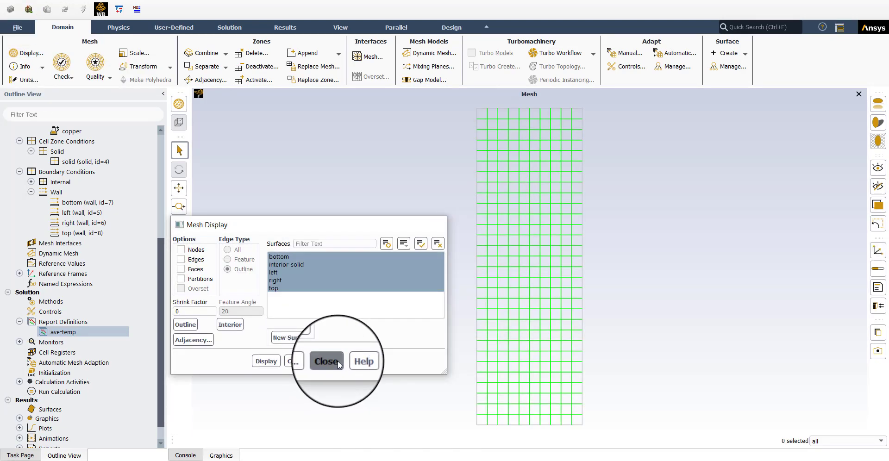
click(335, 361)
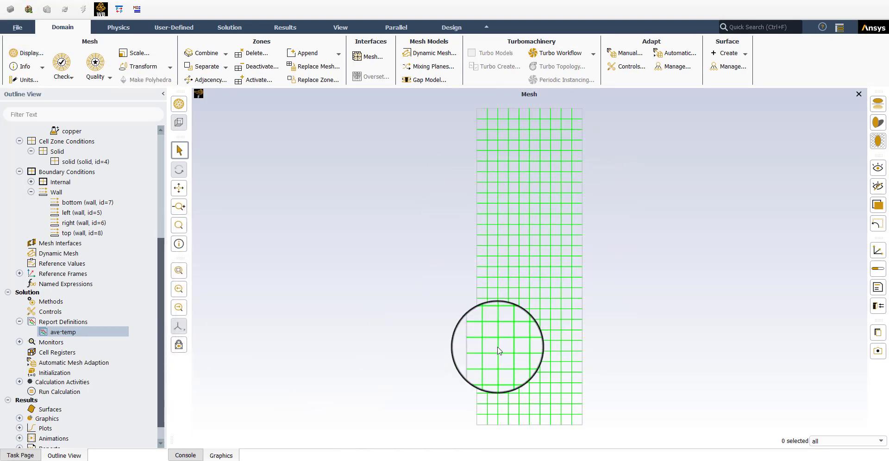
Step: Close Fluent
click(17, 26)
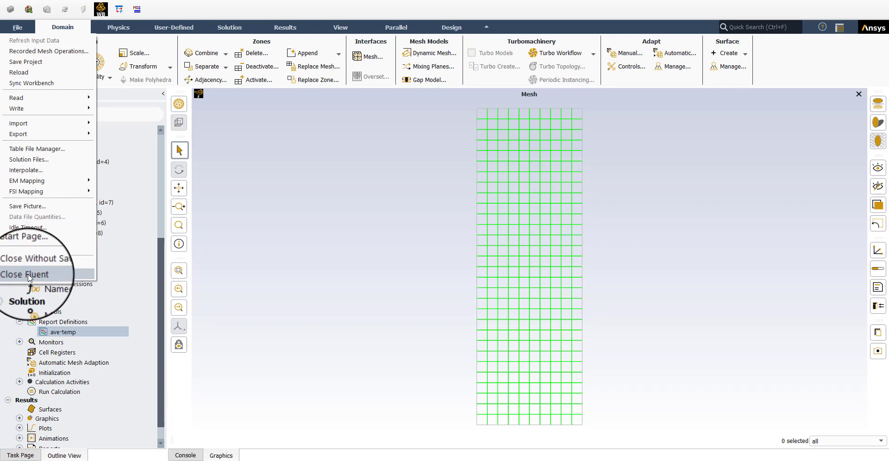
click(28, 274)
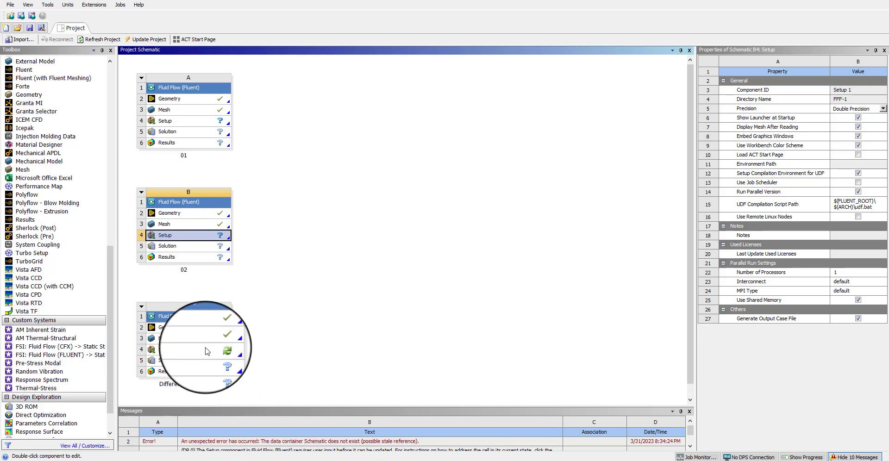
Step: Reset the Setup cell of system C, confirm, and launch Fluent from it
click(200, 355)
right_click(200, 354)
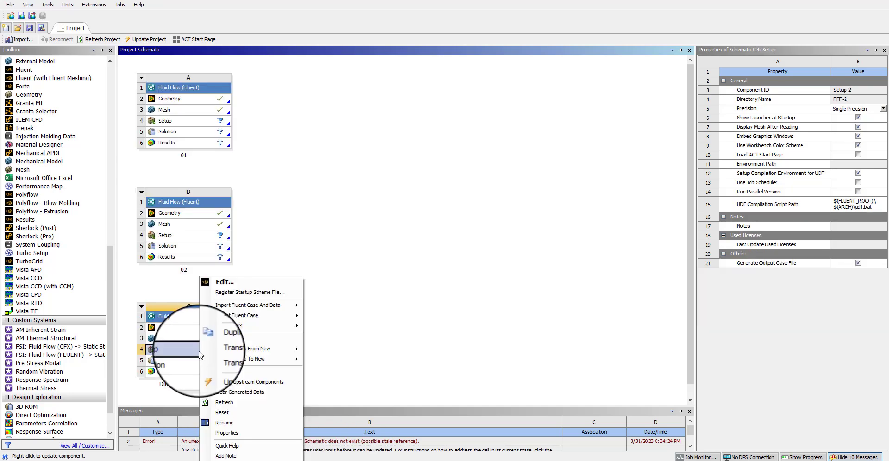
click(222, 412)
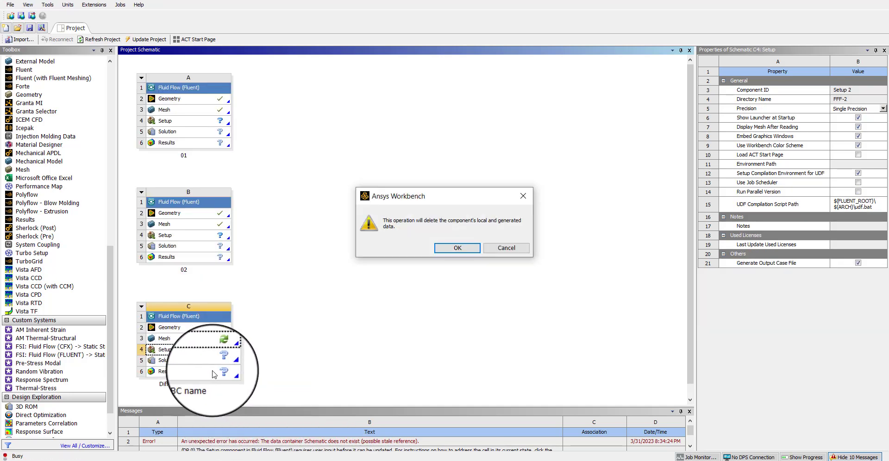
click(458, 246)
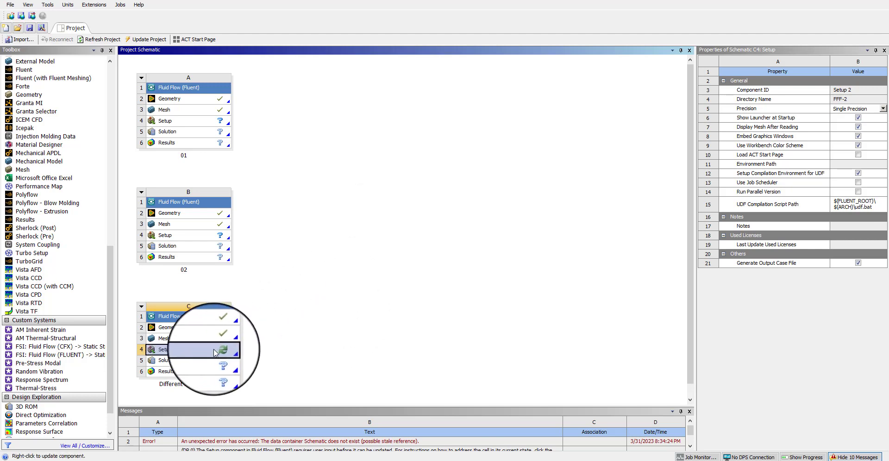
double_click(189, 354)
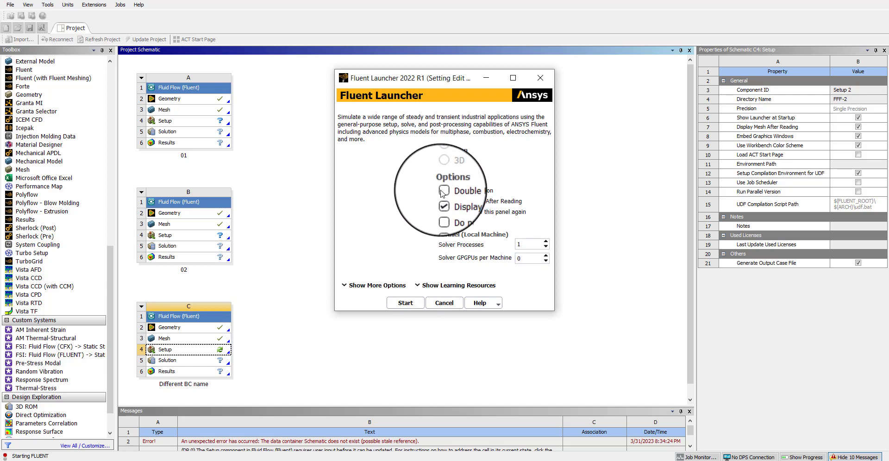
click(402, 304)
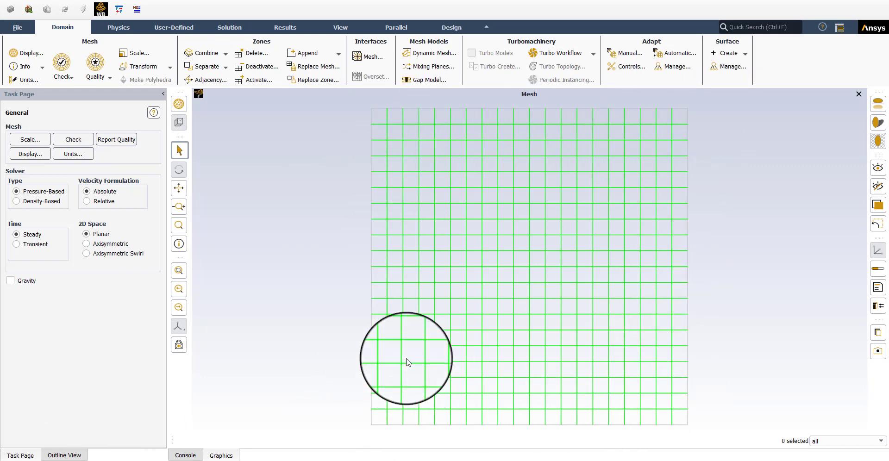
Step: Expand the outline tree to review boundary conditions, models and materials, opening and closing the bottom wall dialog
click(64, 455)
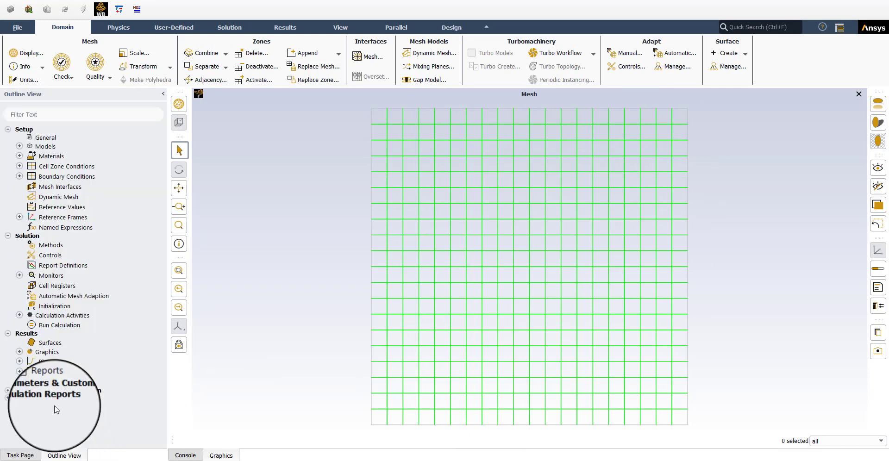
click(19, 176)
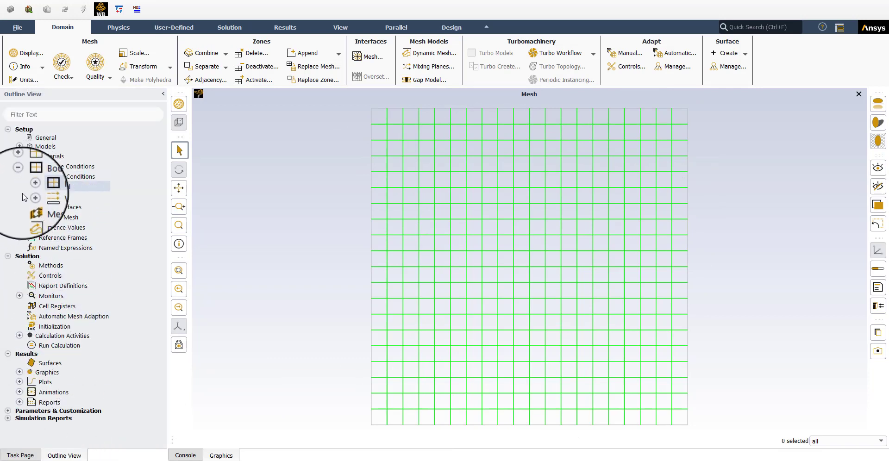
click(32, 197)
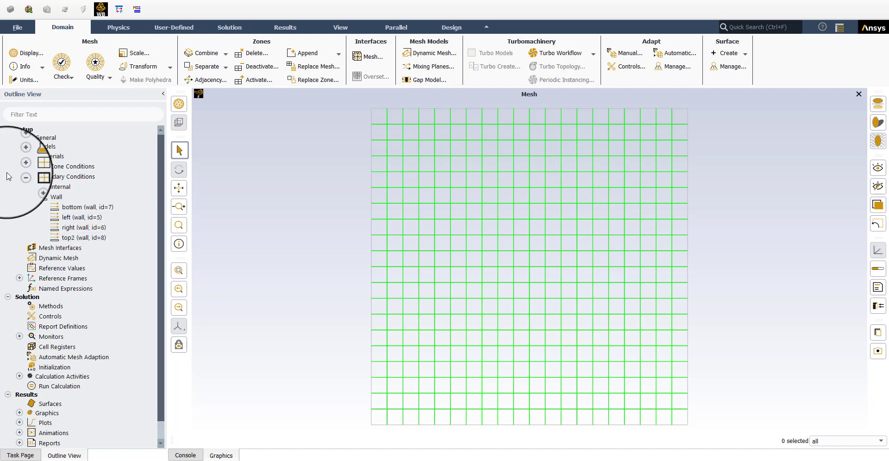
click(19, 156)
click(19, 146)
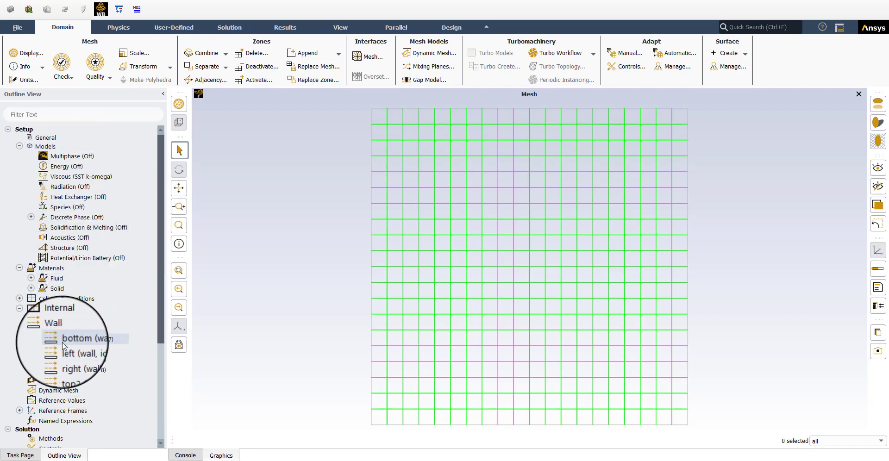
click(32, 290)
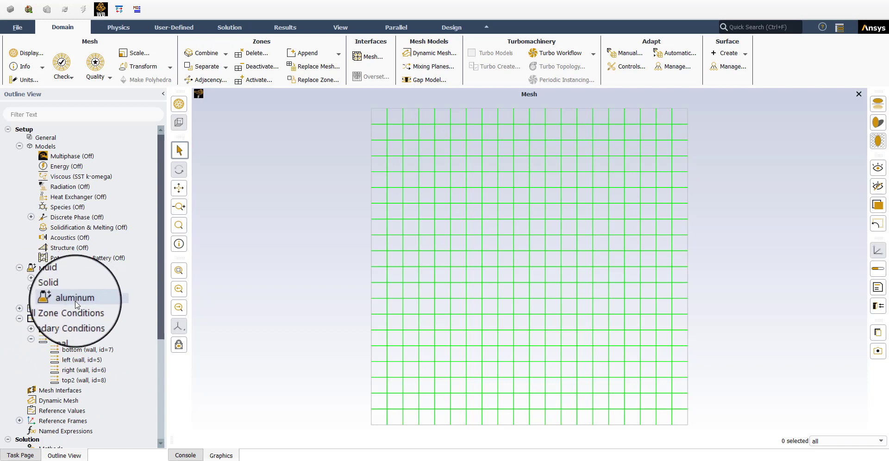
double_click(75, 349)
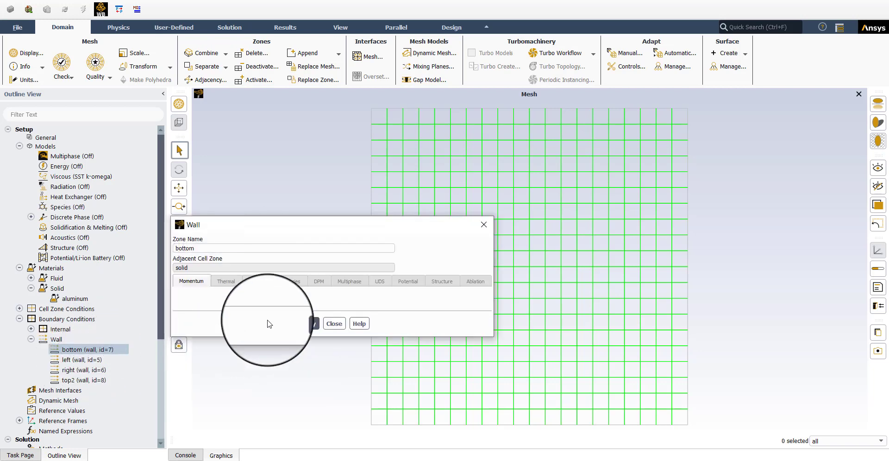
click(334, 324)
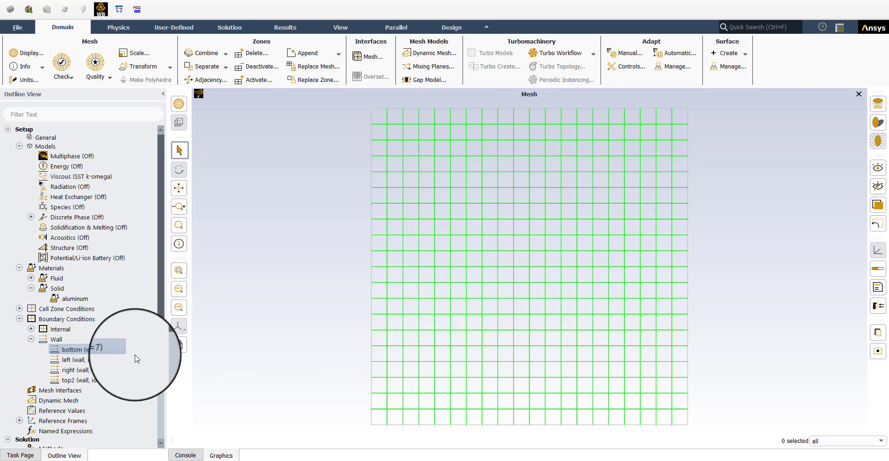
Step: Copy the bc1 settings file from the FFF-1 Fluent folder and paste it into the FFF-2 Fluent folder
scroll(134, 357, down, 5)
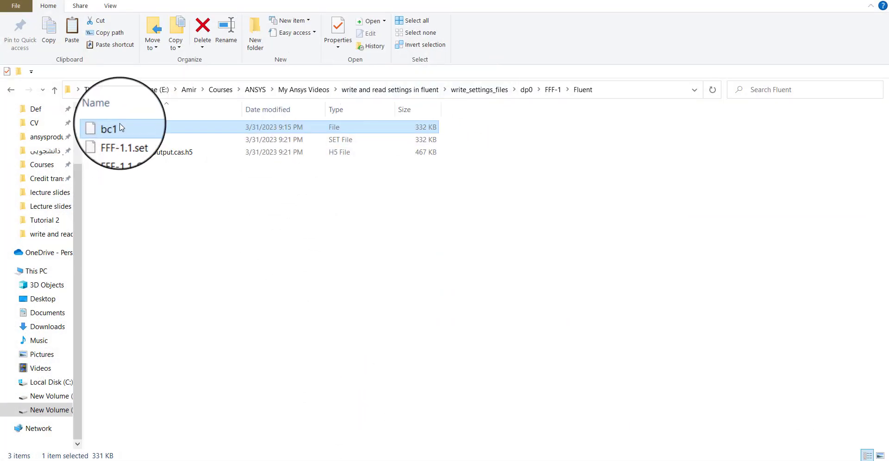
right_click(115, 126)
click(147, 309)
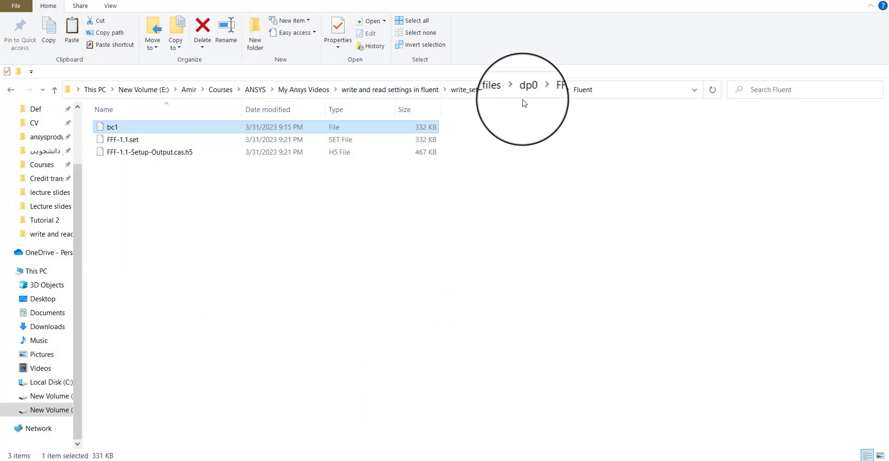
click(533, 89)
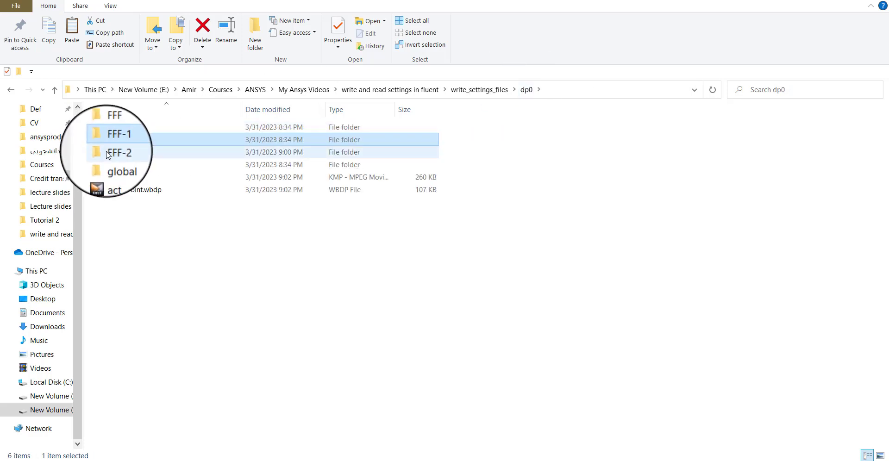
double_click(113, 152)
double_click(125, 144)
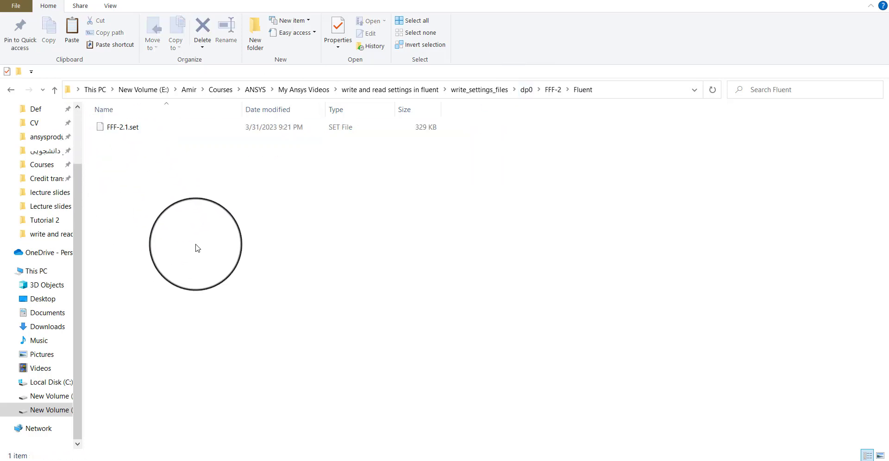
key(ctrl+v)
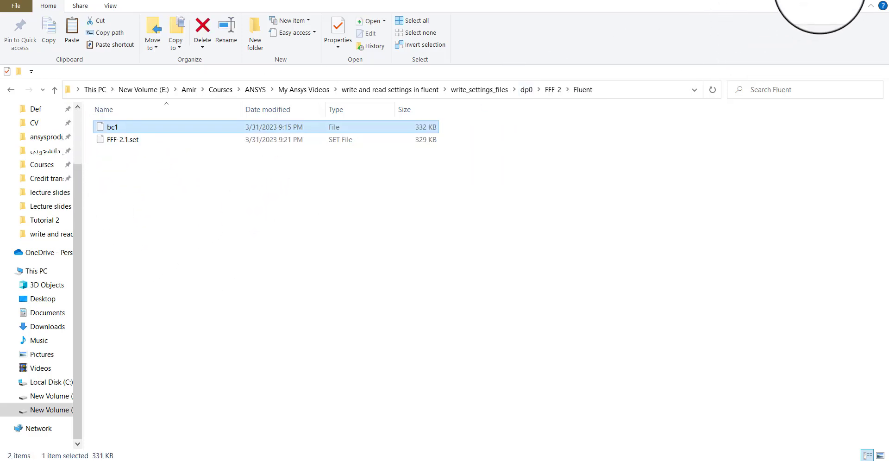
Step: In the Fluent console, open the file menu and run read-settings with the file bc1
click(818, 0)
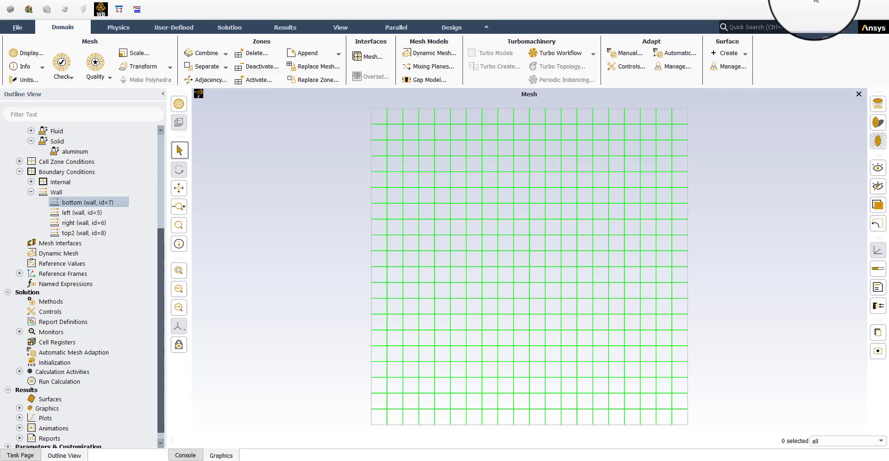
click(199, 456)
key(Return)
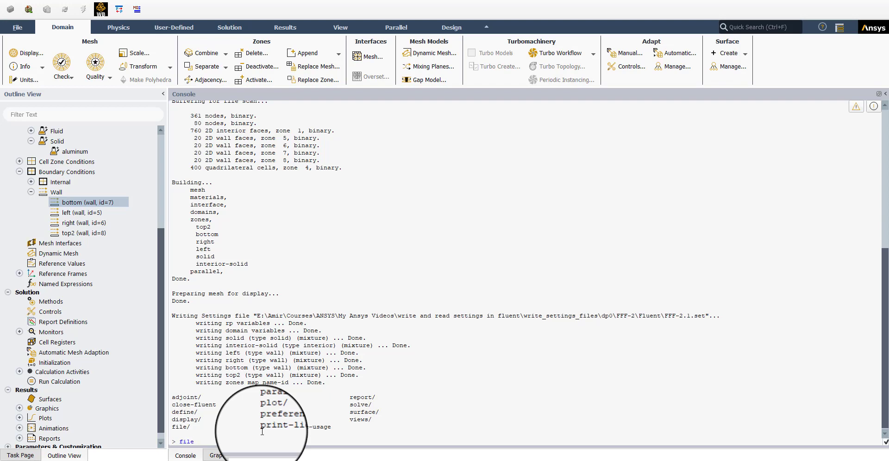
key(Return)
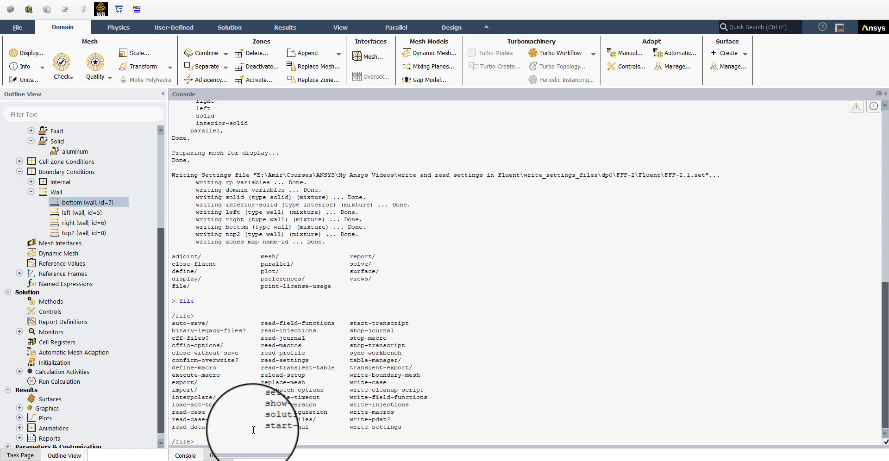
drag(261, 361, 312, 359)
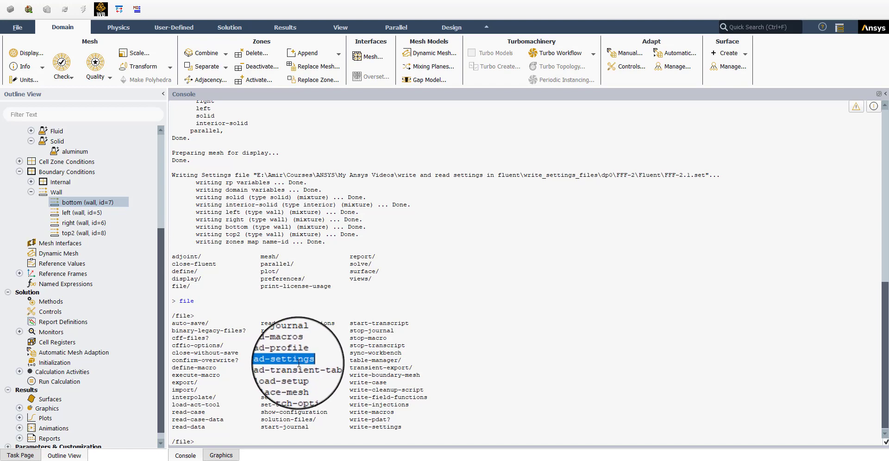
key(Return)
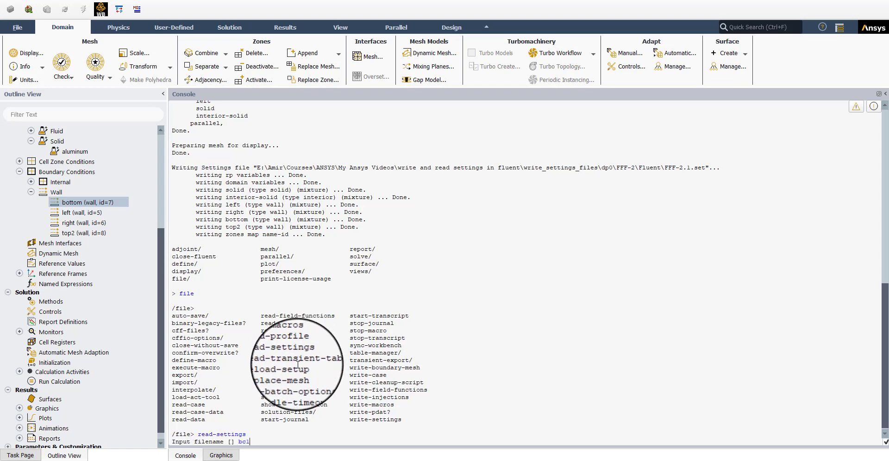
key(Return)
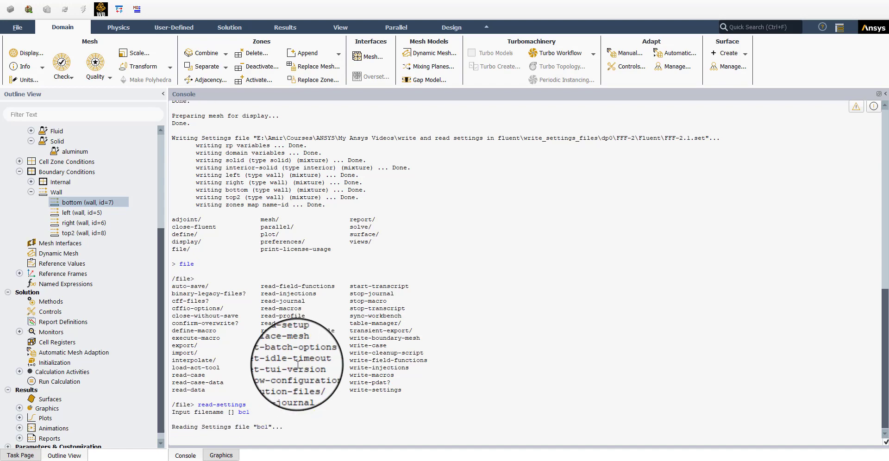
Step: Review the bottom and top2 wall boundary conditions, opening and closing their Wall dialogs
scroll(92, 265, up, 5)
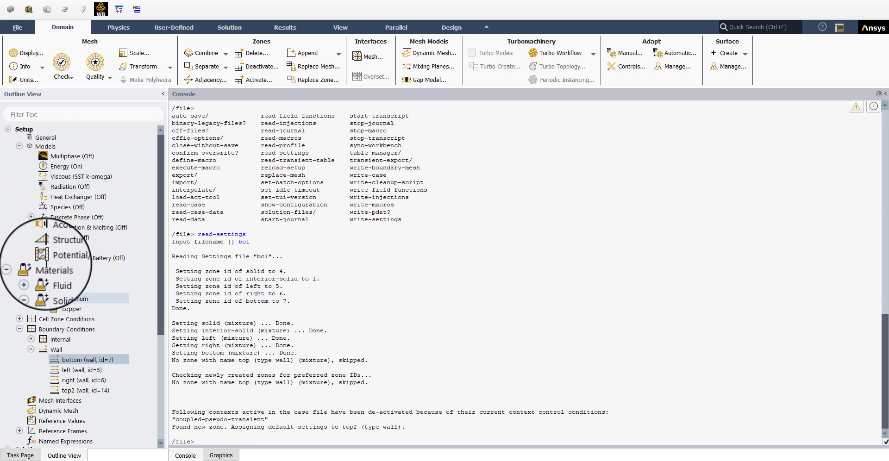
double_click(72, 361)
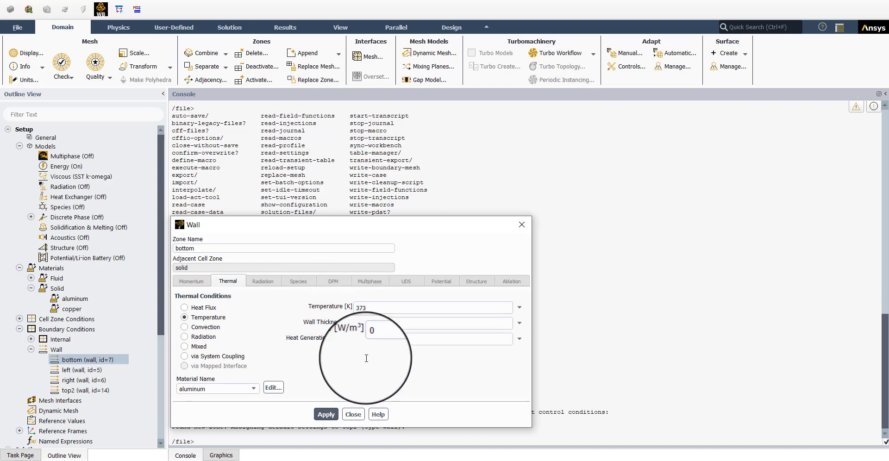
click(353, 414)
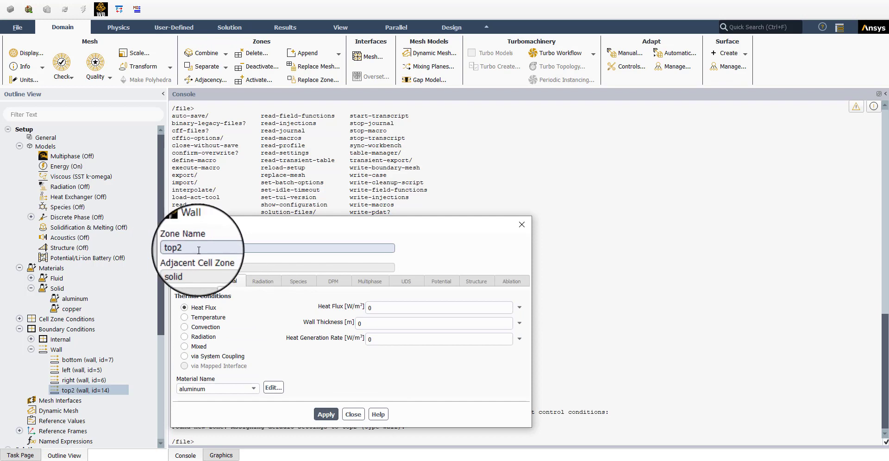
click(349, 414)
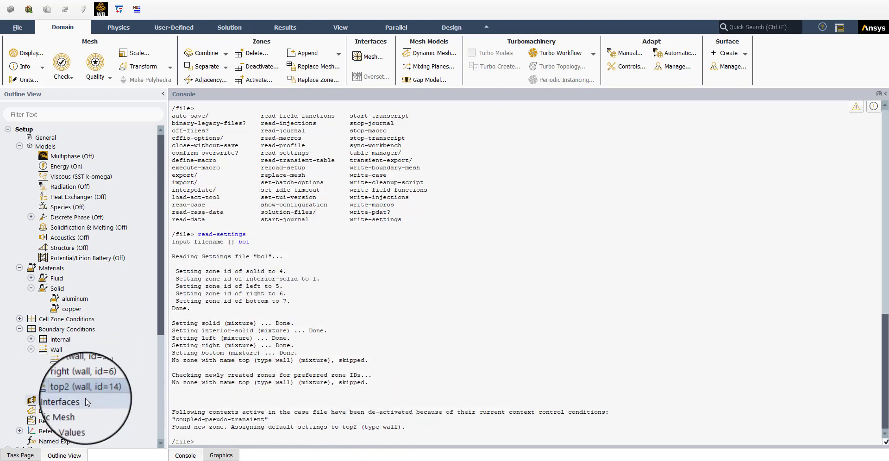
Step: Open the ave-temp report definition to review its cell zone selection, then cancel the dialog
scroll(51, 356, down, 4)
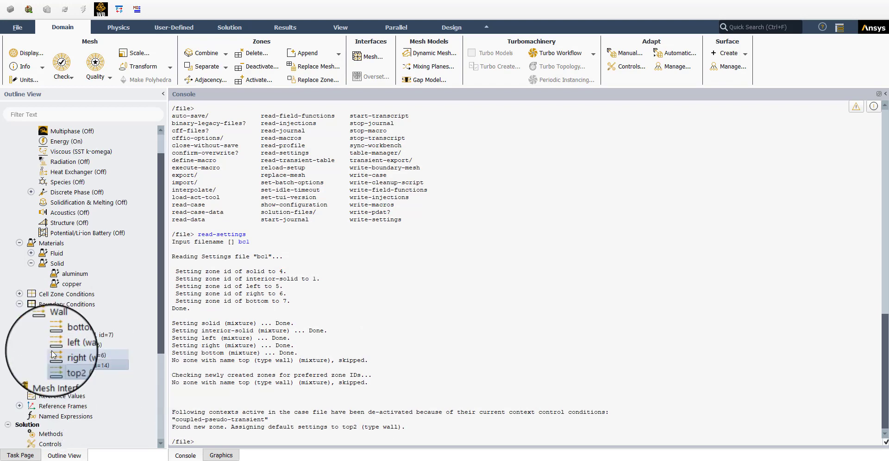
click(20, 363)
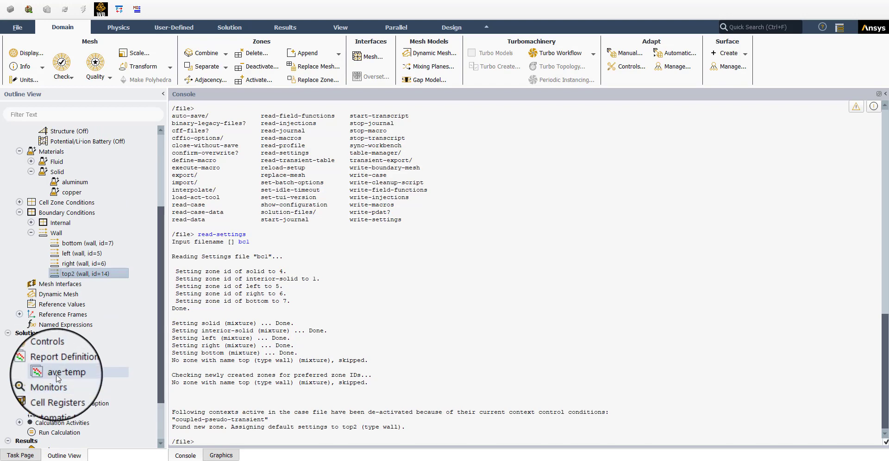
double_click(57, 374)
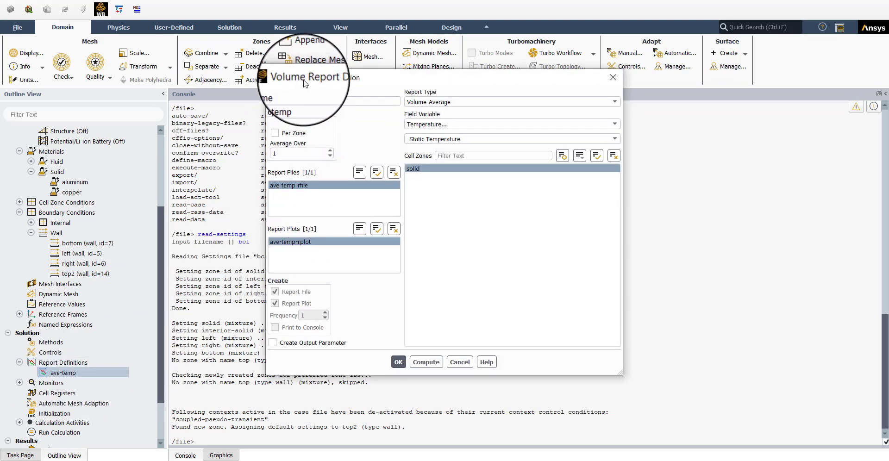
click(431, 172)
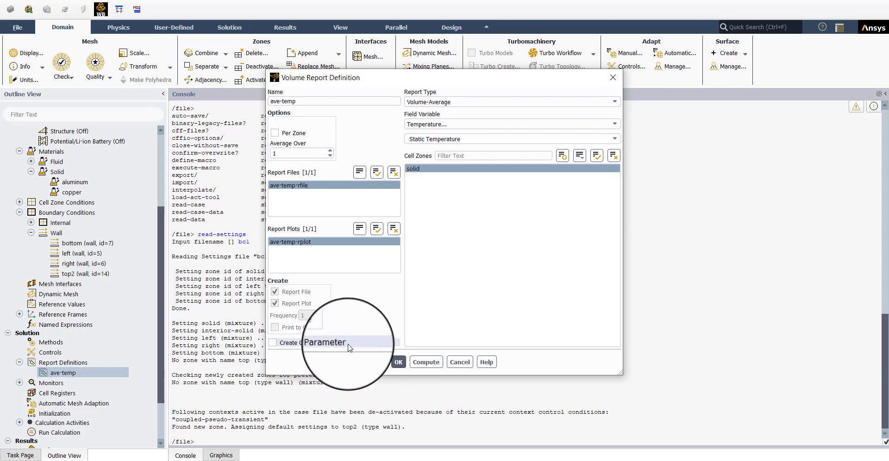
click(426, 171)
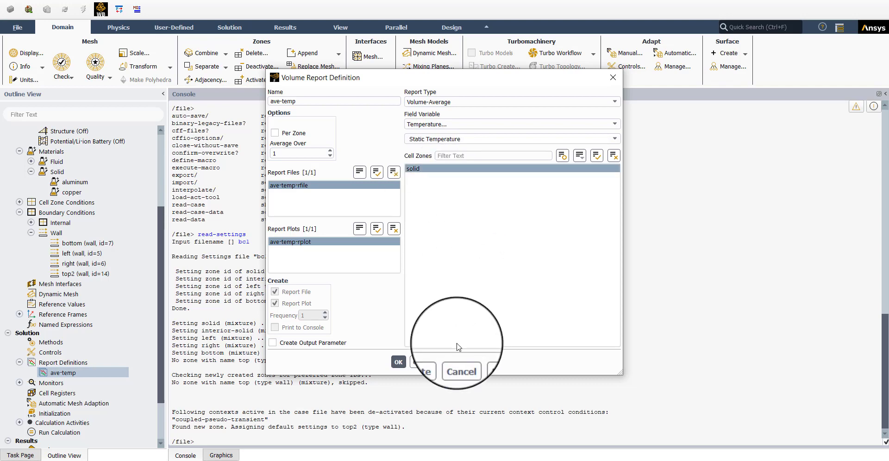
click(459, 362)
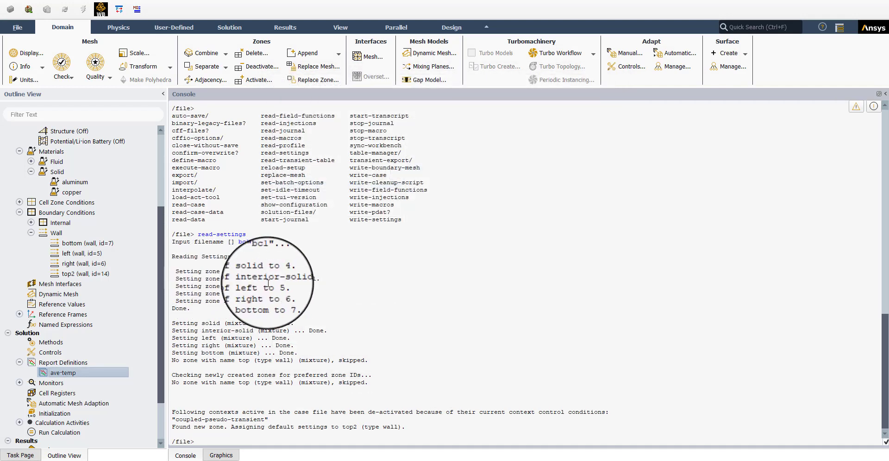